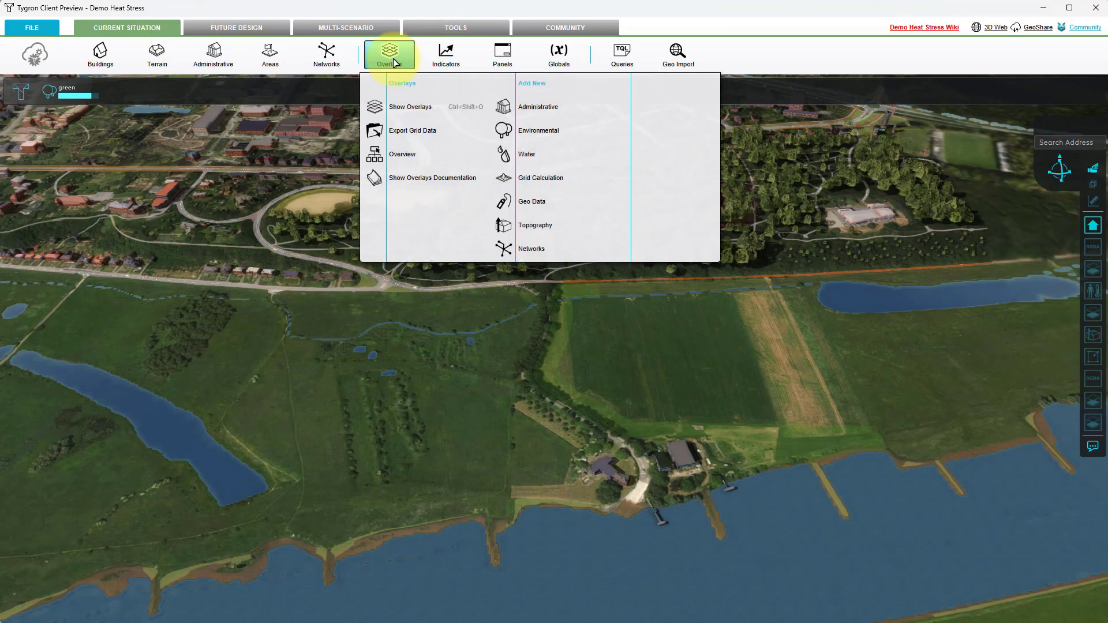
Step: Show the Custom Foliage height overlay and add a new Avg & Interpolation grid calculation overlay
click(394, 58)
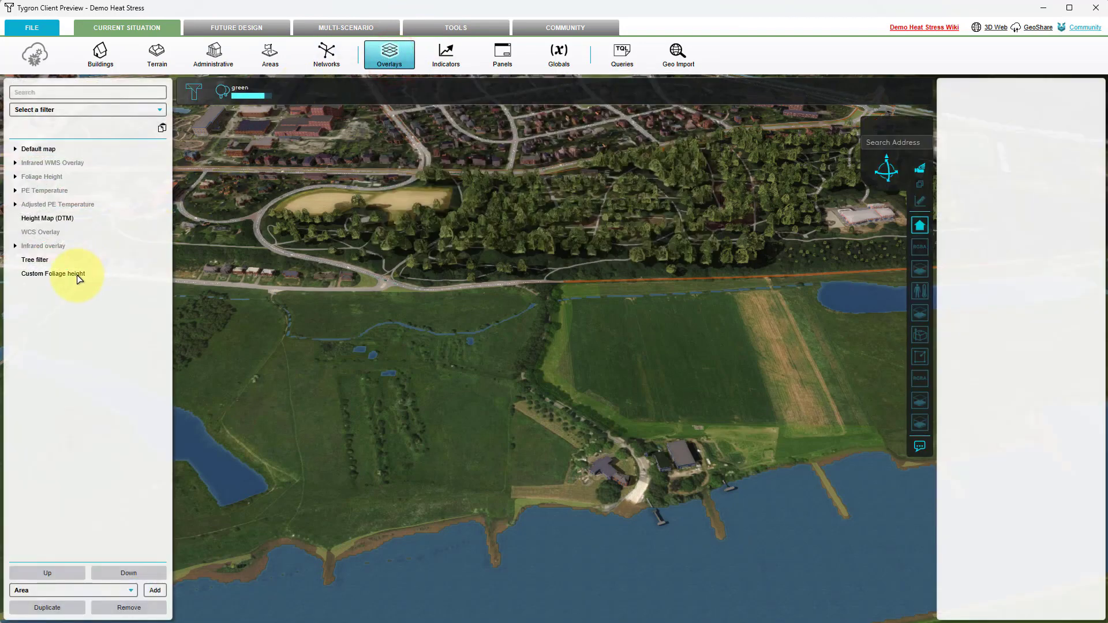
click(78, 275)
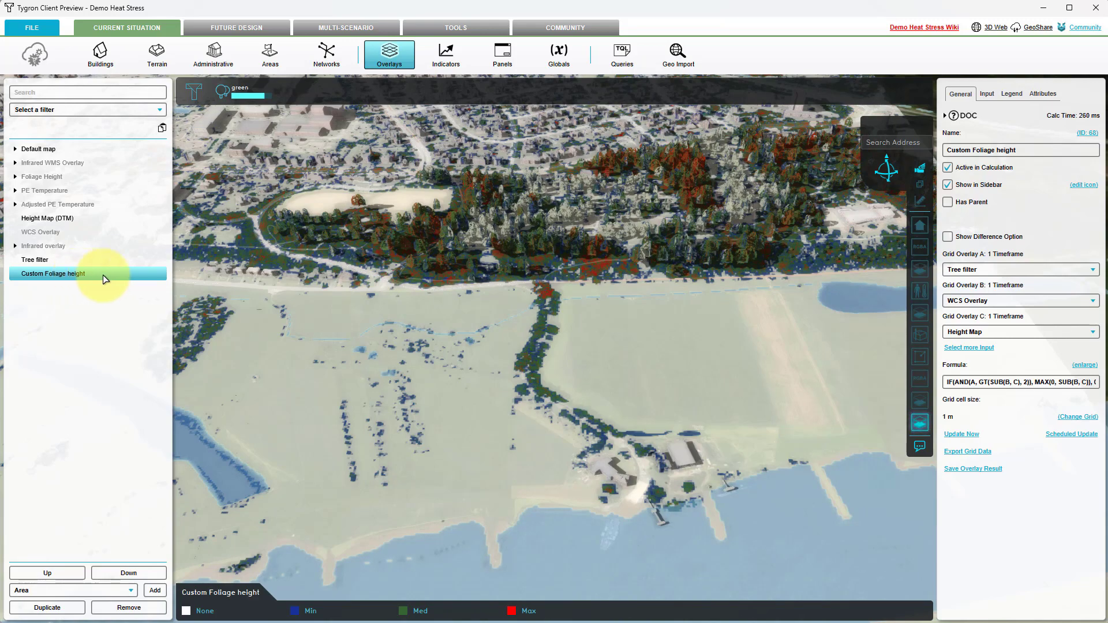
click(383, 60)
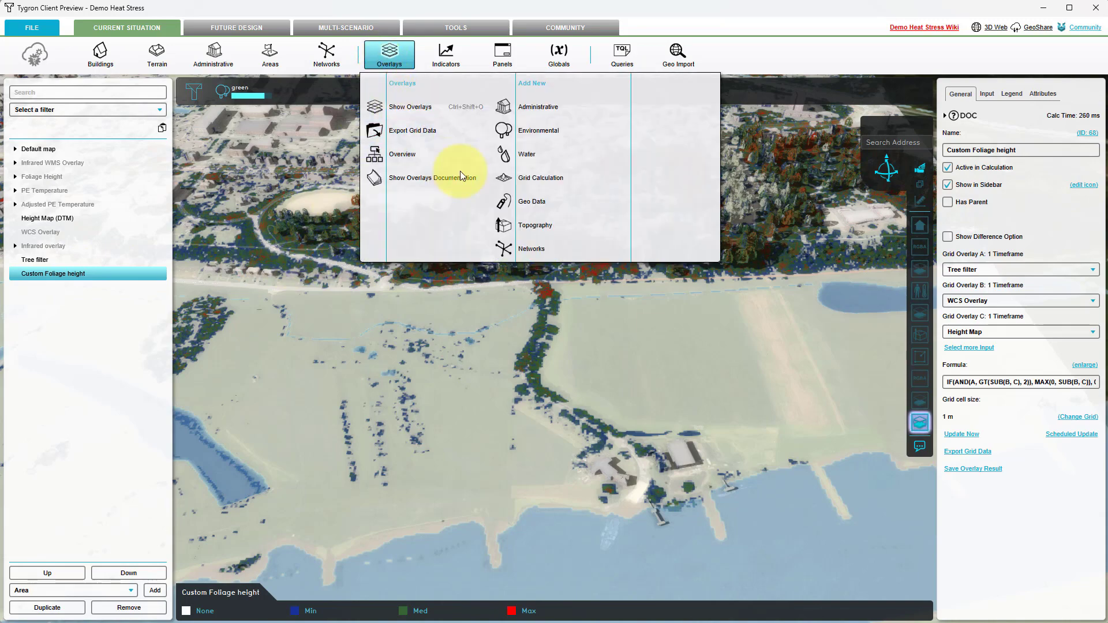
mouse_move(534, 182)
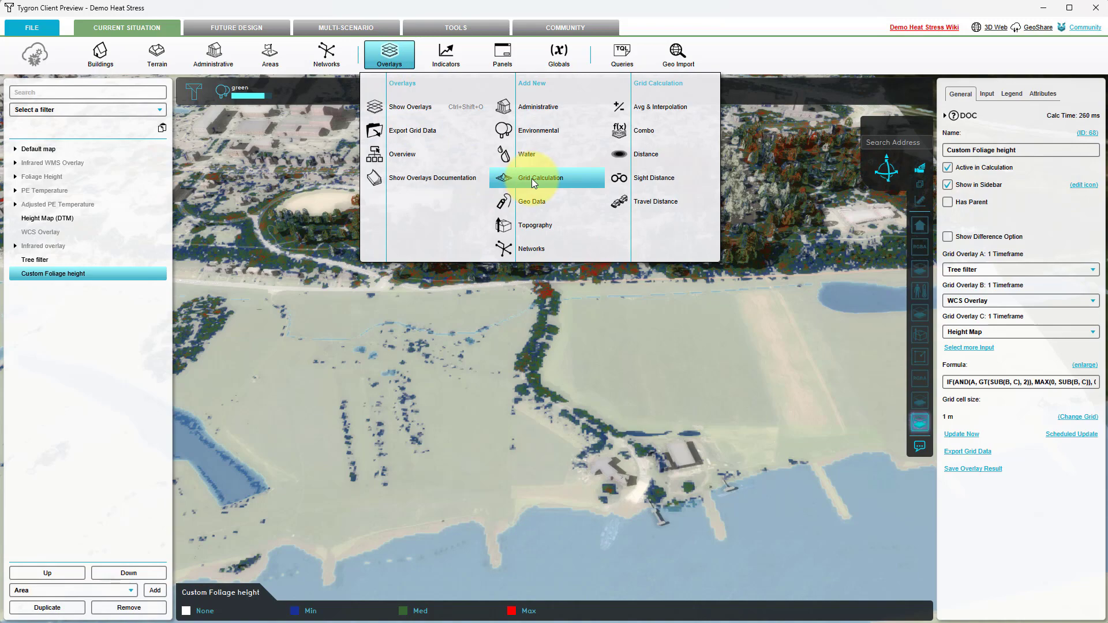
click(650, 110)
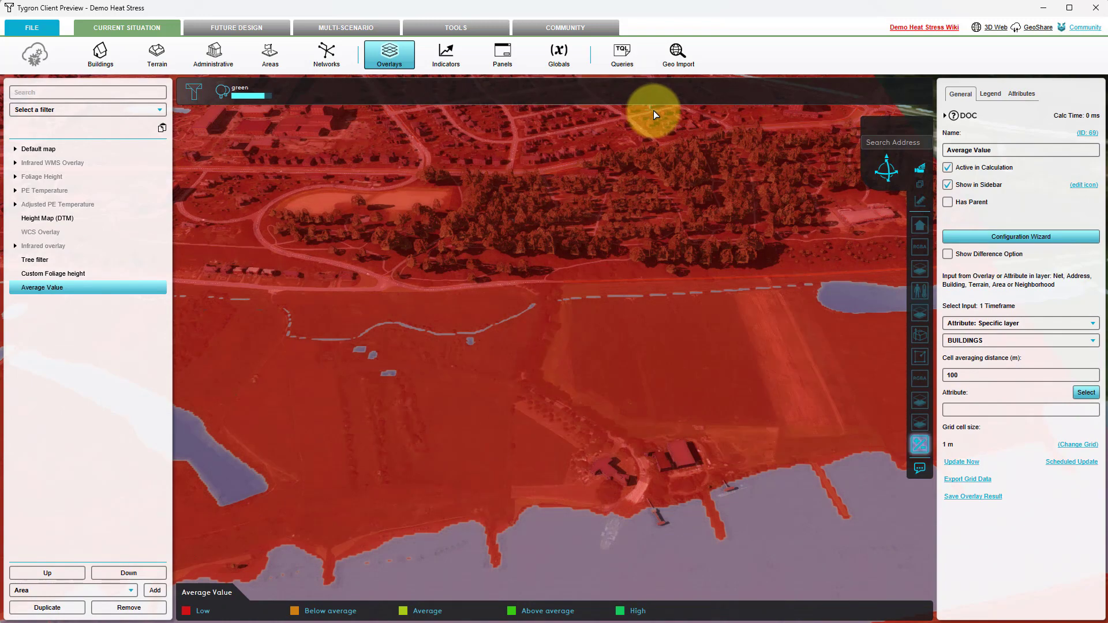
Step: Start the new overlay's configuration wizard and choose MAX as the spatial operator
click(1065, 237)
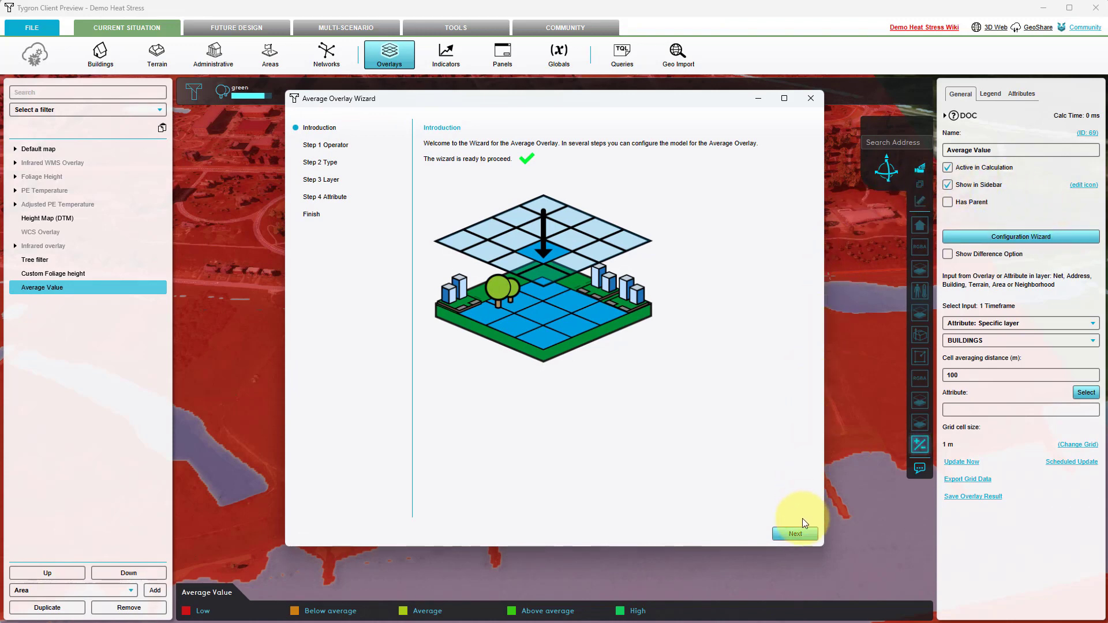
click(802, 533)
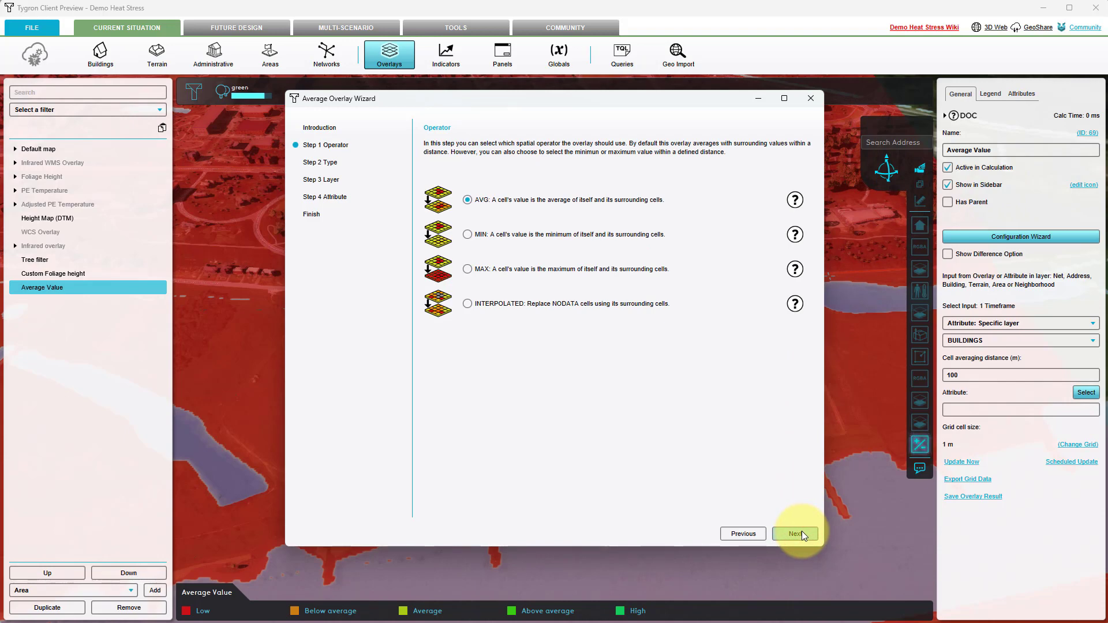
click(467, 269)
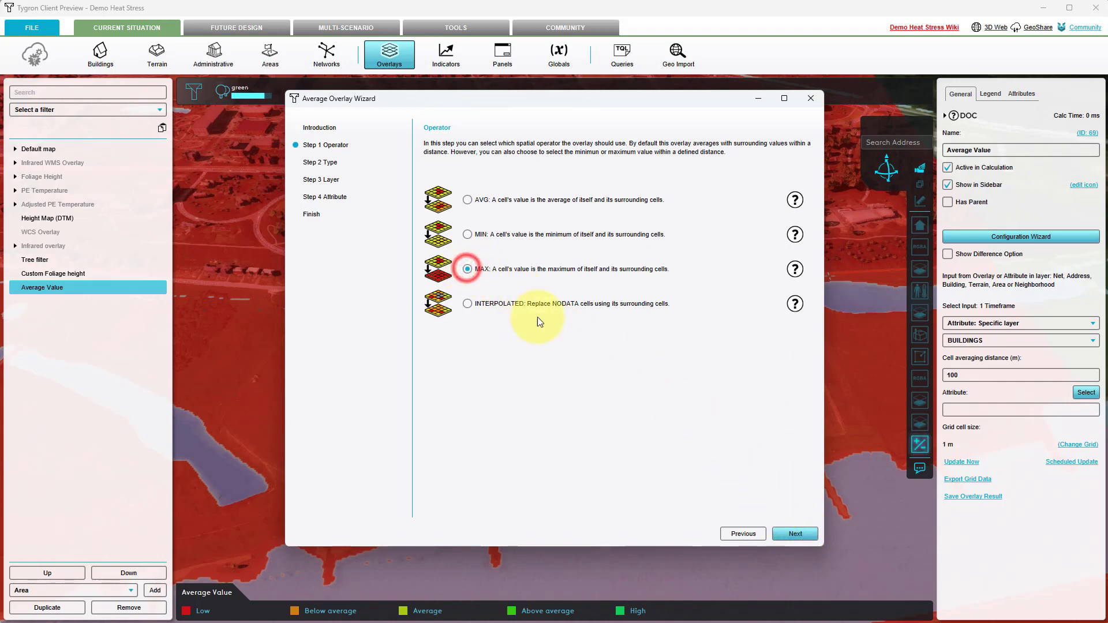
click(791, 534)
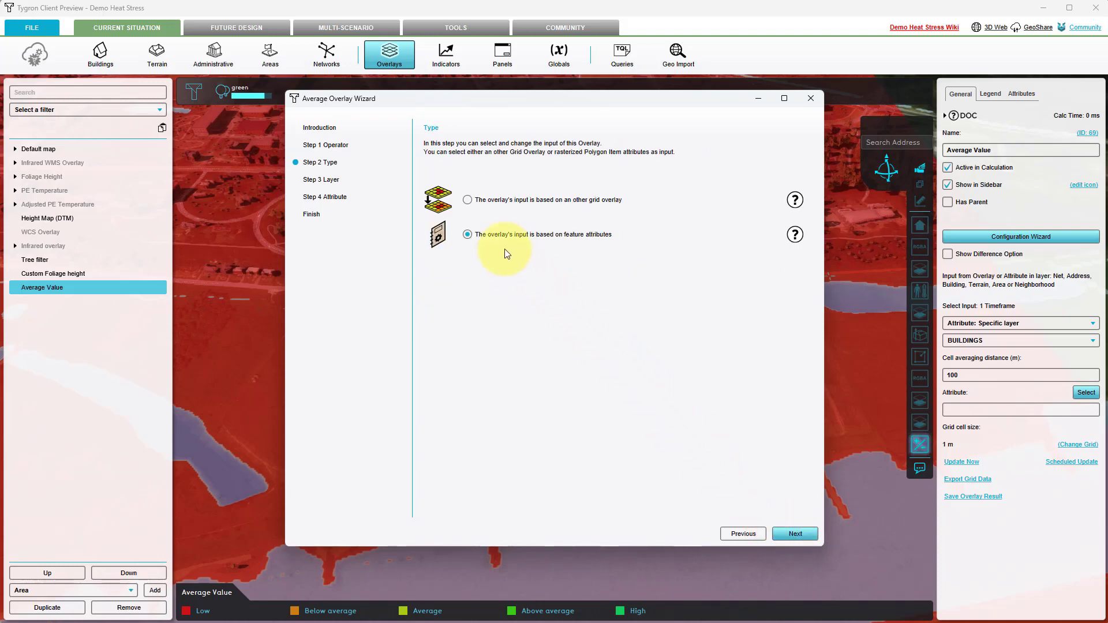
Step: Base the overlay's input on another grid overlay, choose Custom Foliage height, and finish the wizard
click(466, 201)
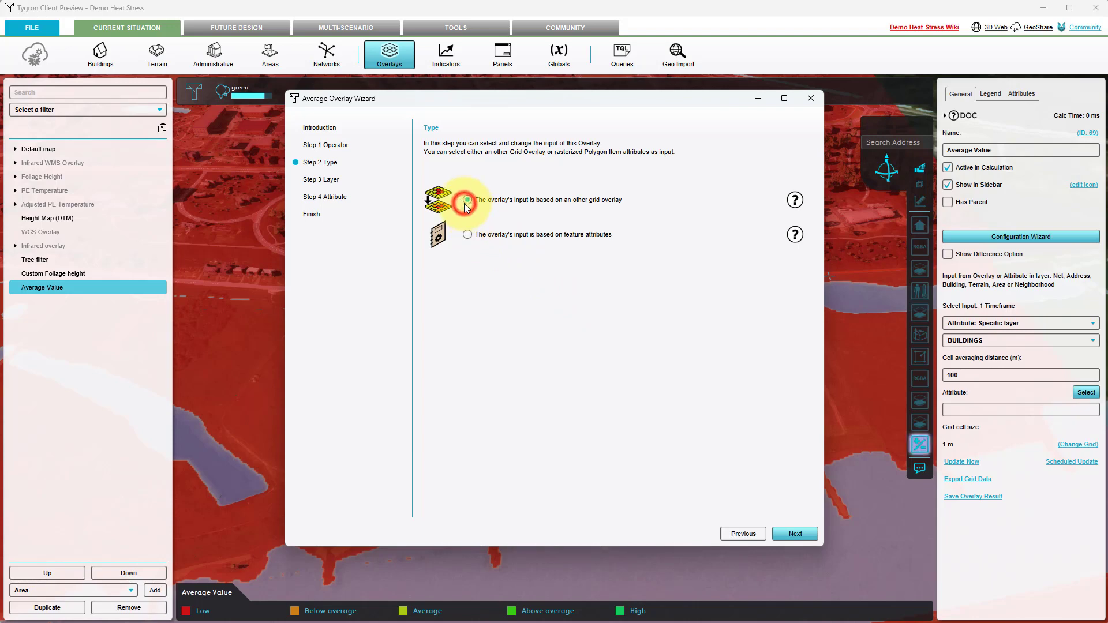
click(790, 534)
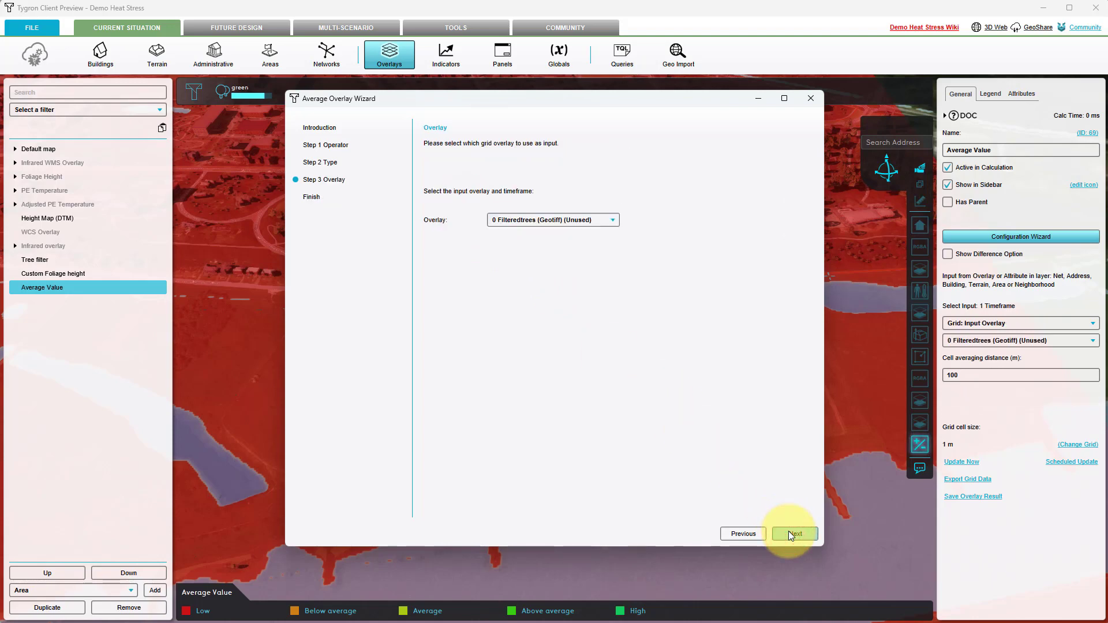
click(567, 220)
scroll(549, 310, down, 2)
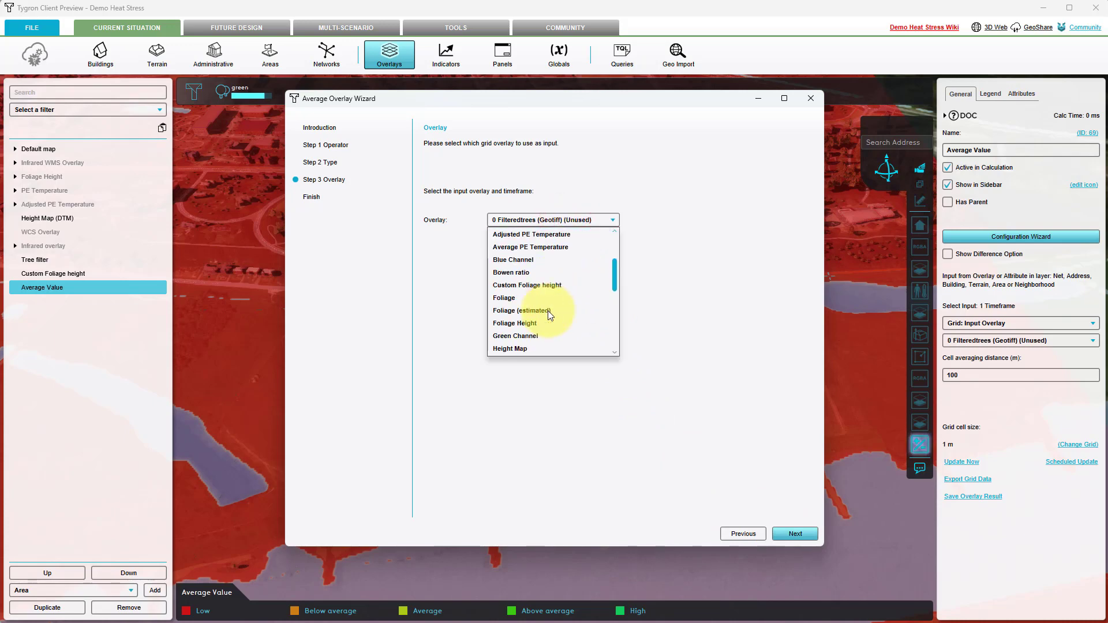
scroll(548, 311, down, 1)
click(534, 247)
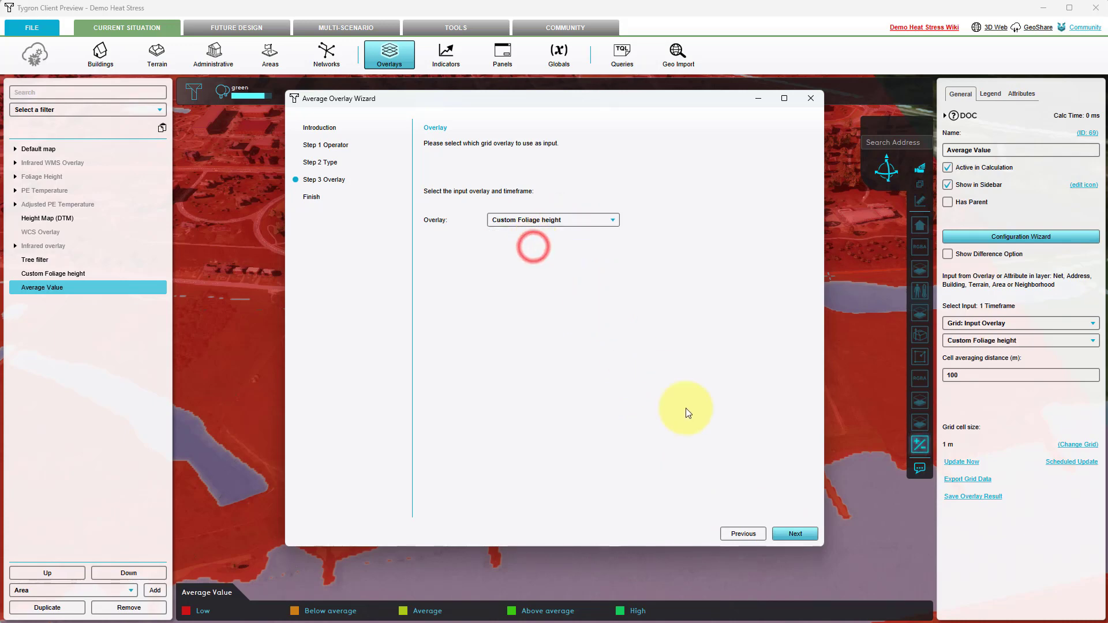
click(795, 533)
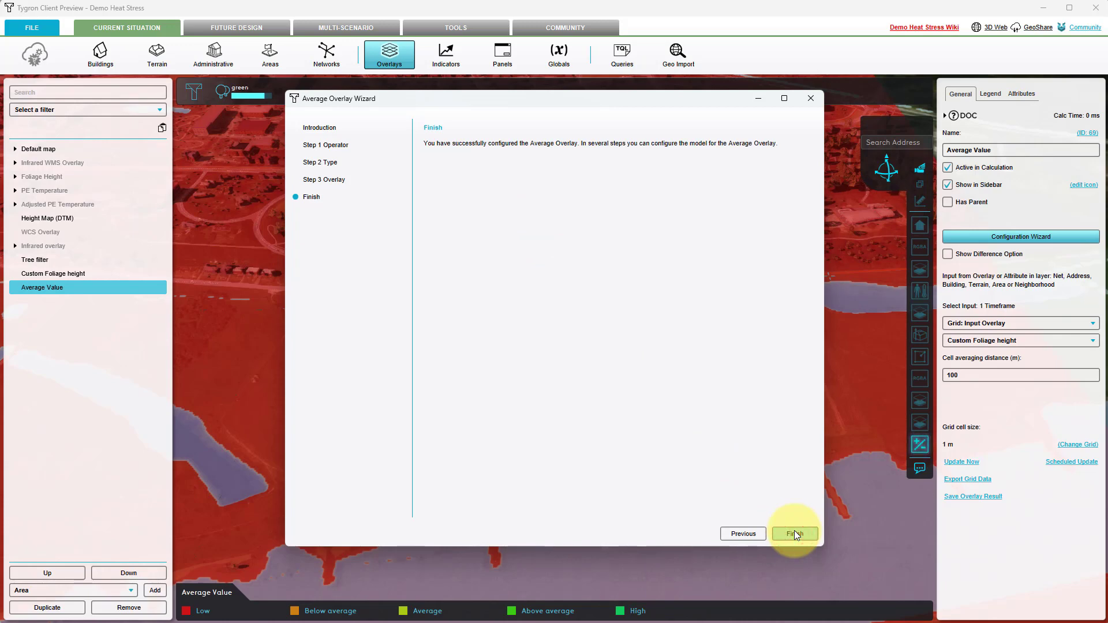
click(795, 533)
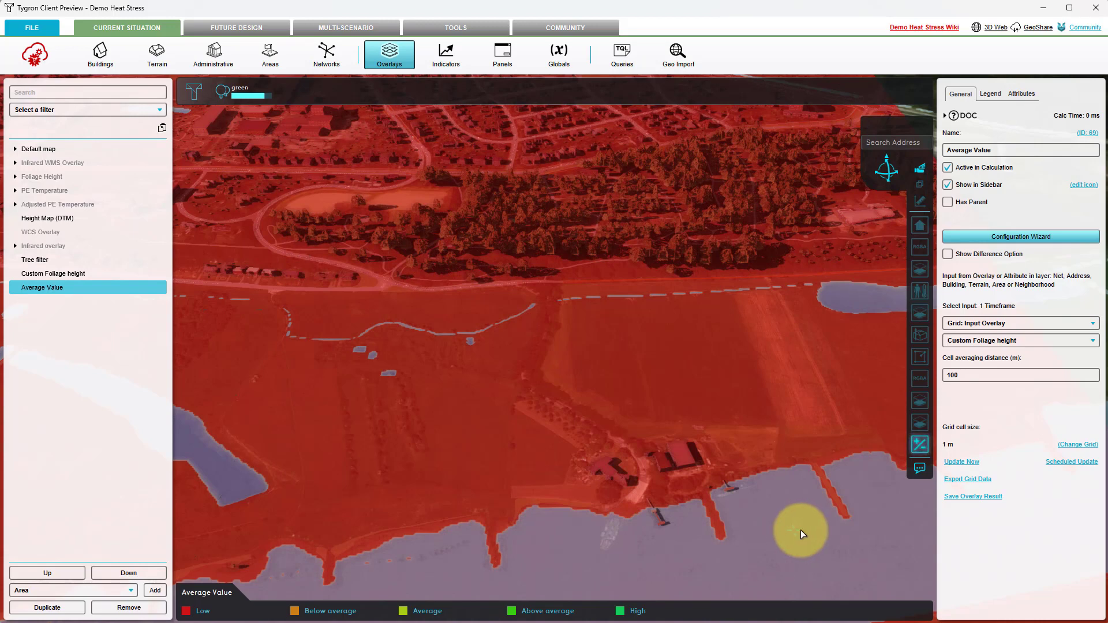
Step: Set the Average Value overlay's cell averaging distance to 12 m and recalculate it
click(970, 376)
key(BackSpace)
key(BackSpace)
key(BackSpace)
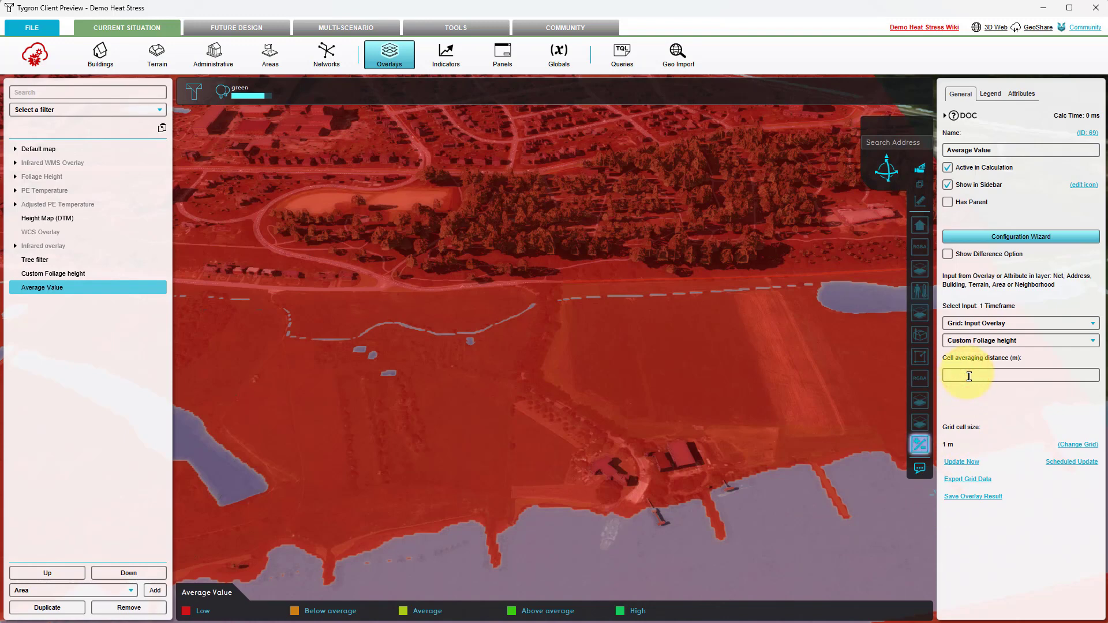
text(12)
key(Return)
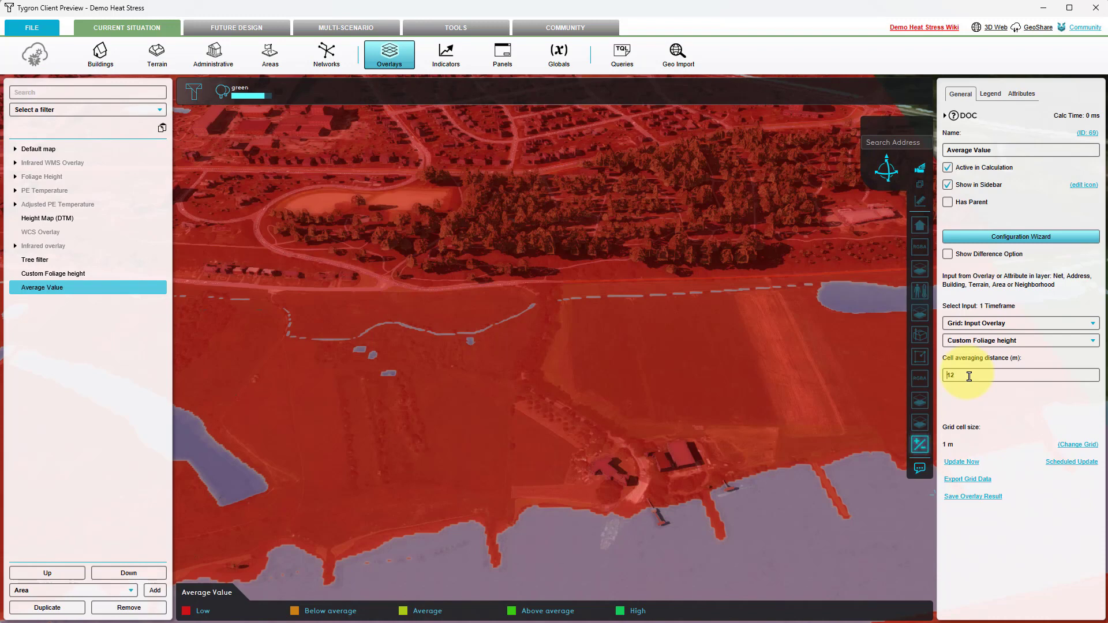
click(975, 463)
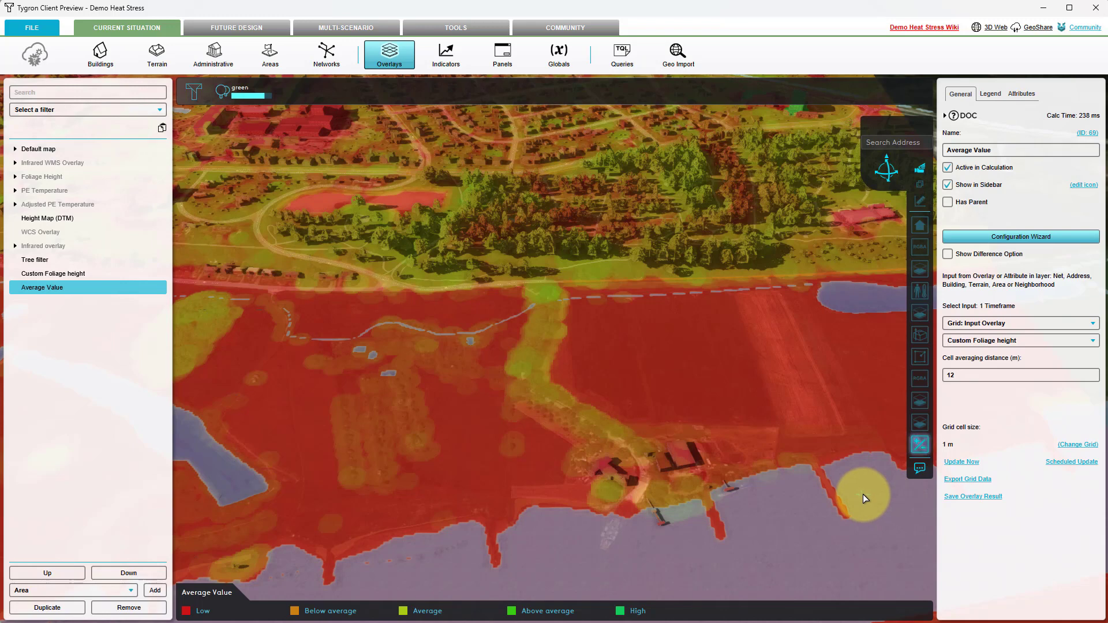
Step: Add a Combo grid calculation overlay and name it "Improved foliage height"
click(378, 61)
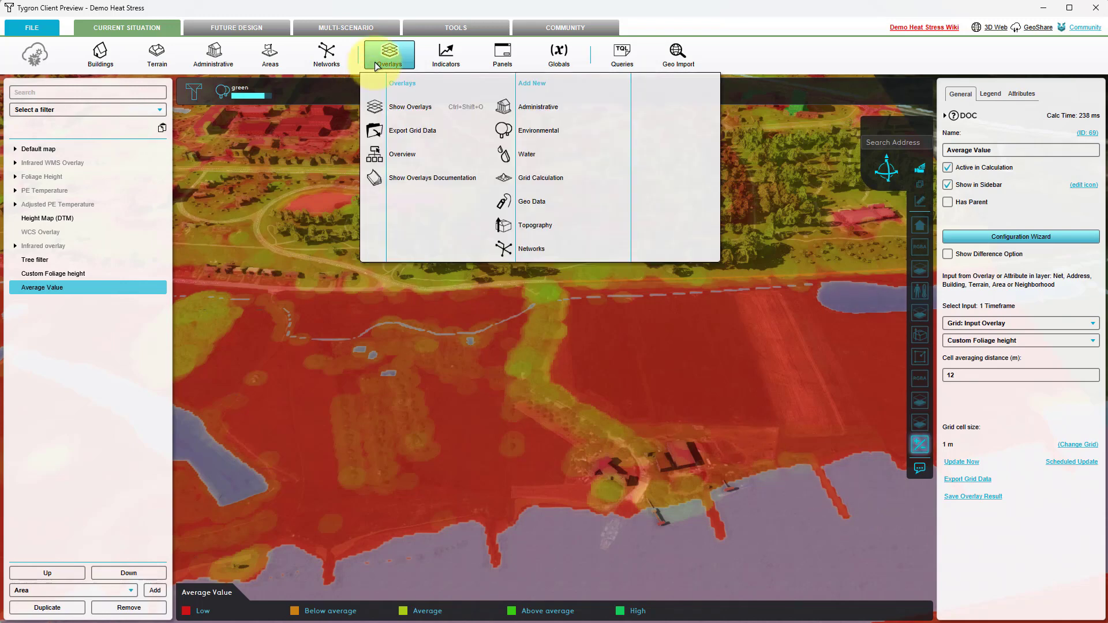
mouse_move(514, 179)
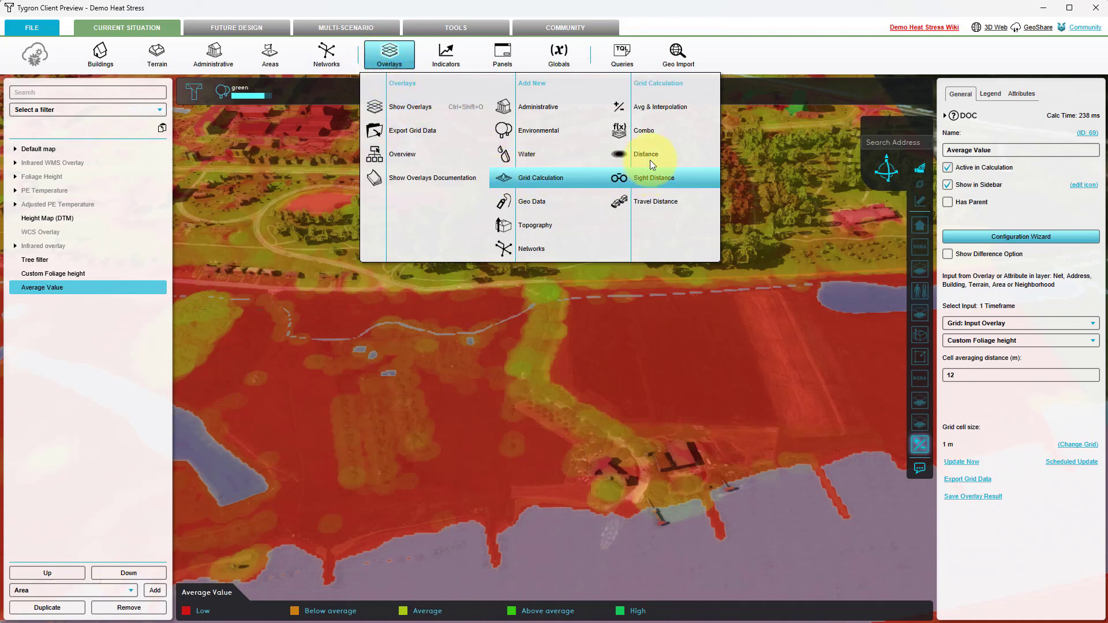
click(650, 134)
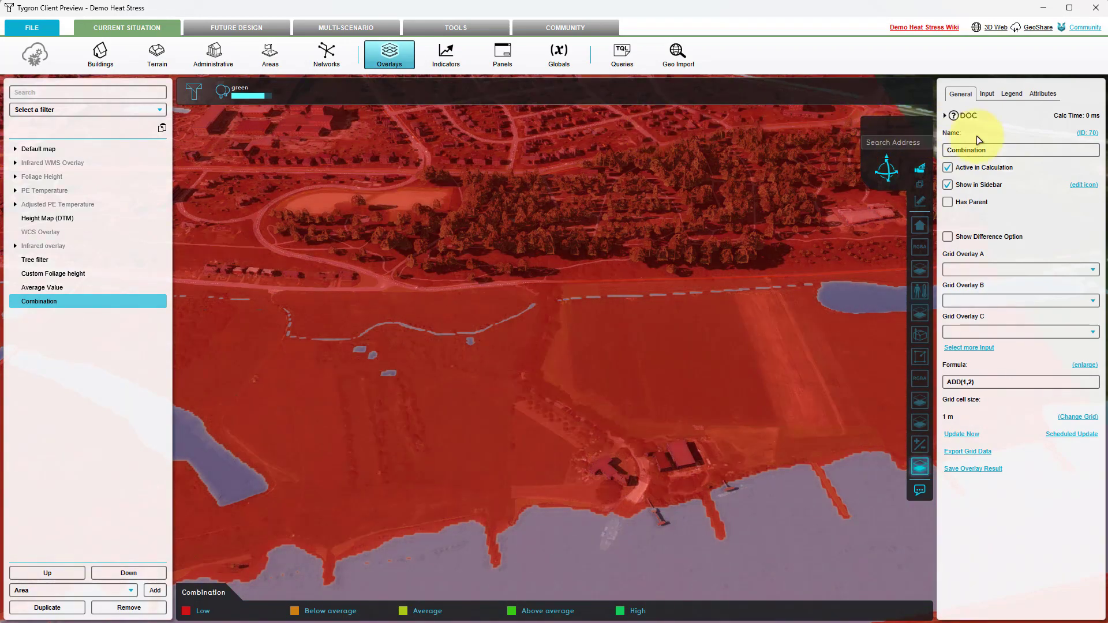
drag(994, 149, 950, 153)
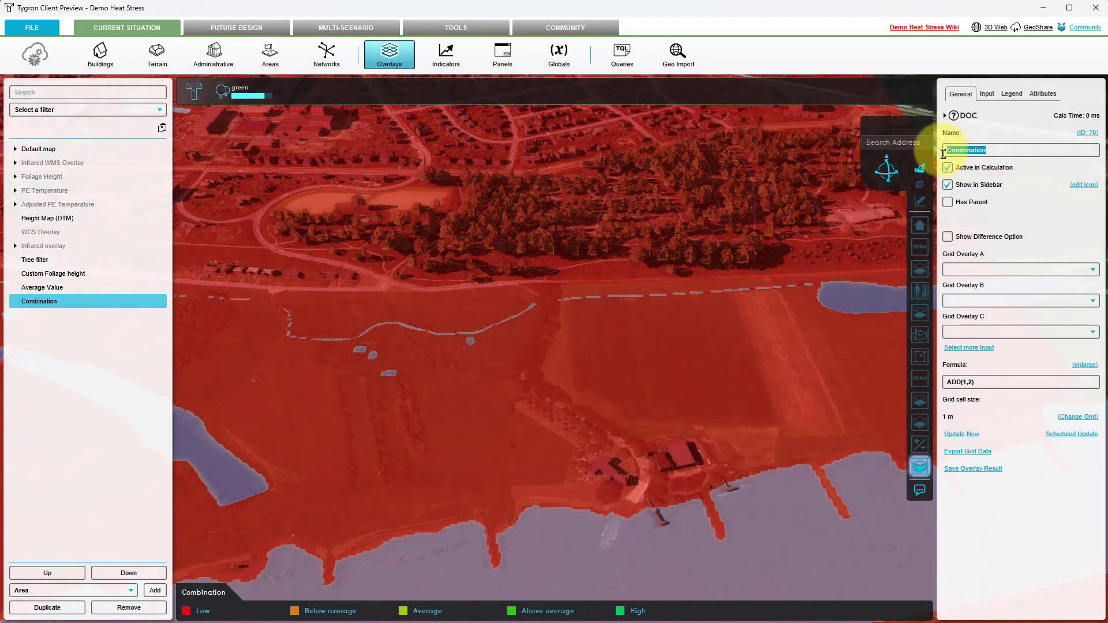
text(Improved)
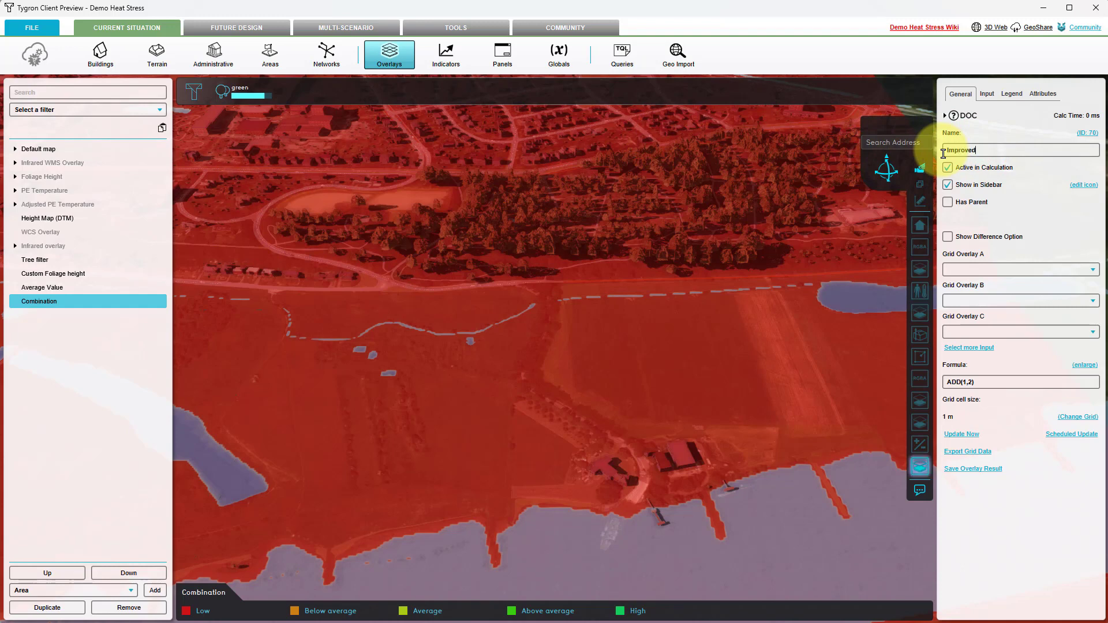
text( foliage height)
key(Return)
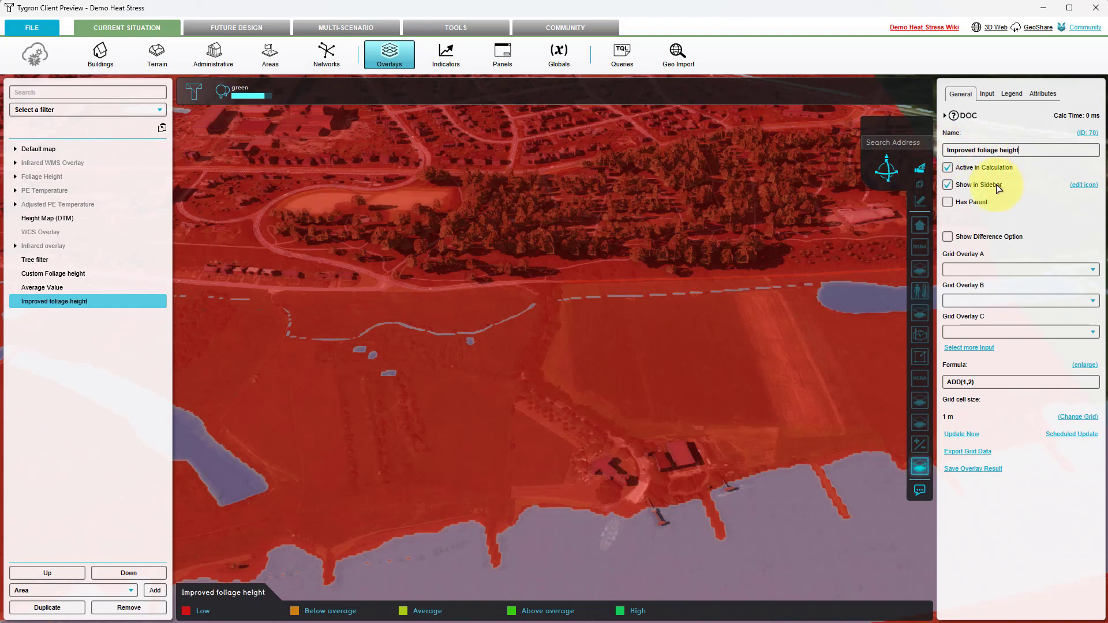
Step: Assign Custom Foliage height as Grid Overlay A and Average Value as Grid Overlay B of the combo overlay
click(1008, 269)
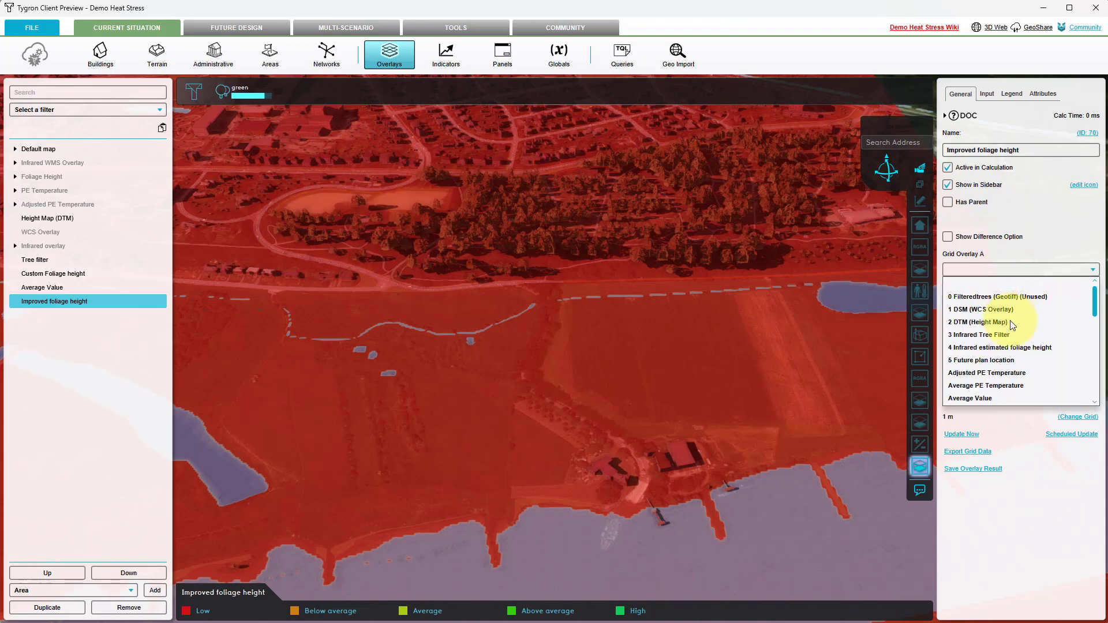
scroll(1012, 323, down, 2)
click(1005, 360)
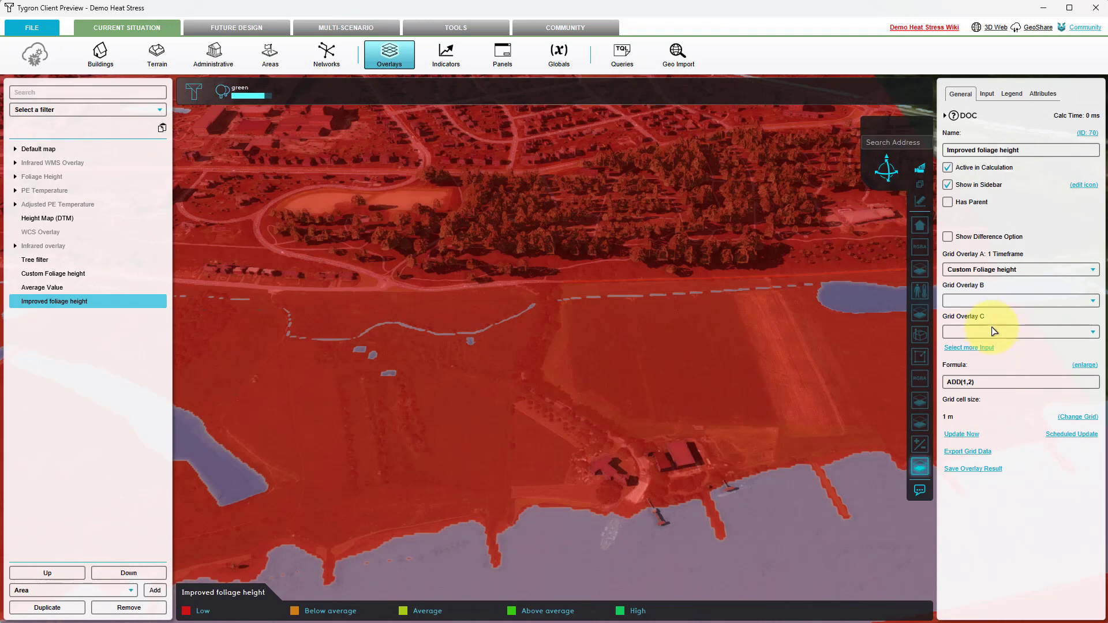
click(991, 302)
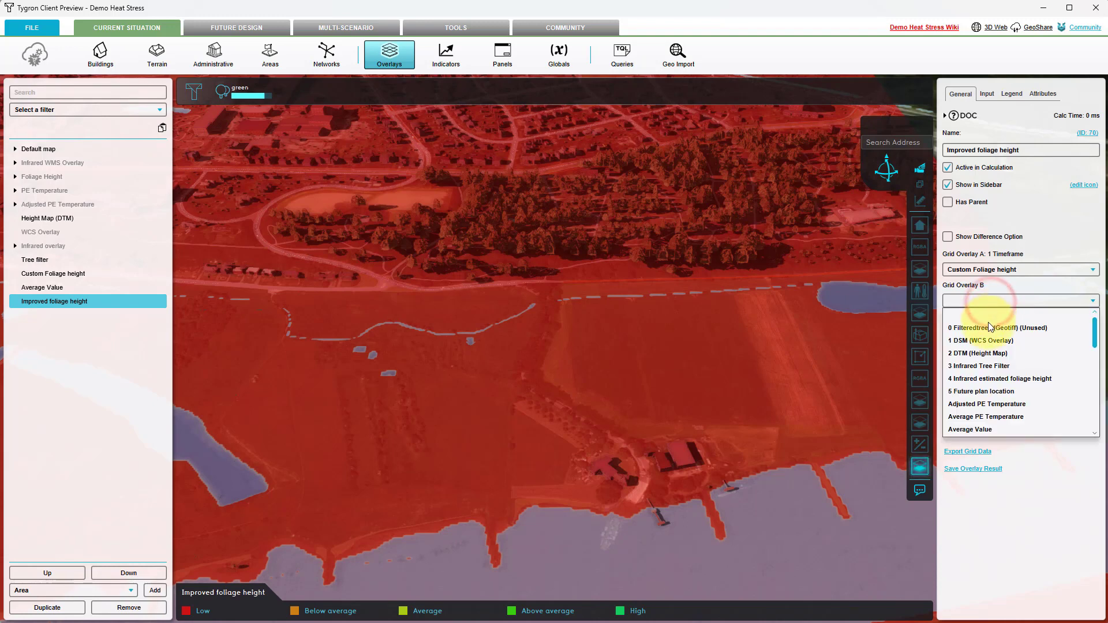
click(973, 430)
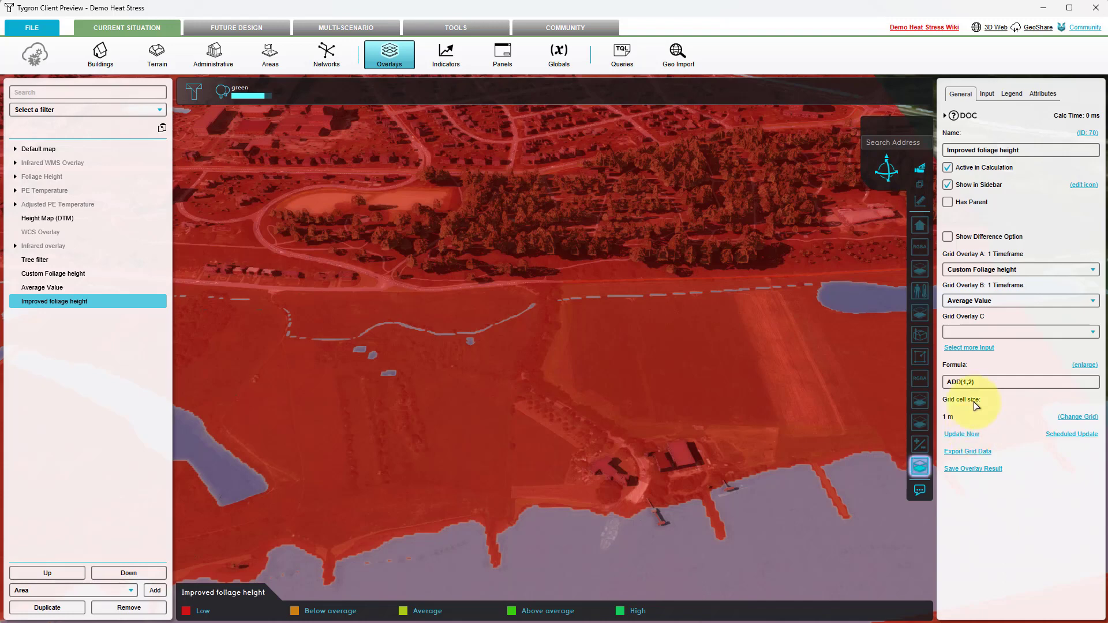
Step: Replace the combo overlay's formula with IF(GT(A, 0), B, 0), save it and recalculate the overlay
click(1079, 365)
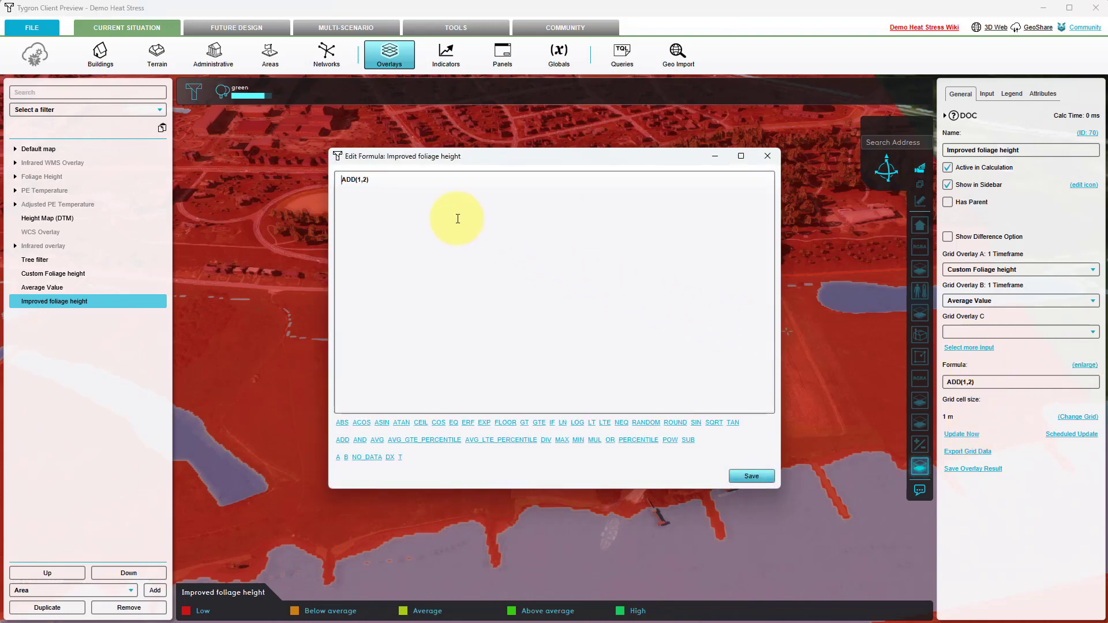
click(405, 186)
drag(371, 179, 338, 179)
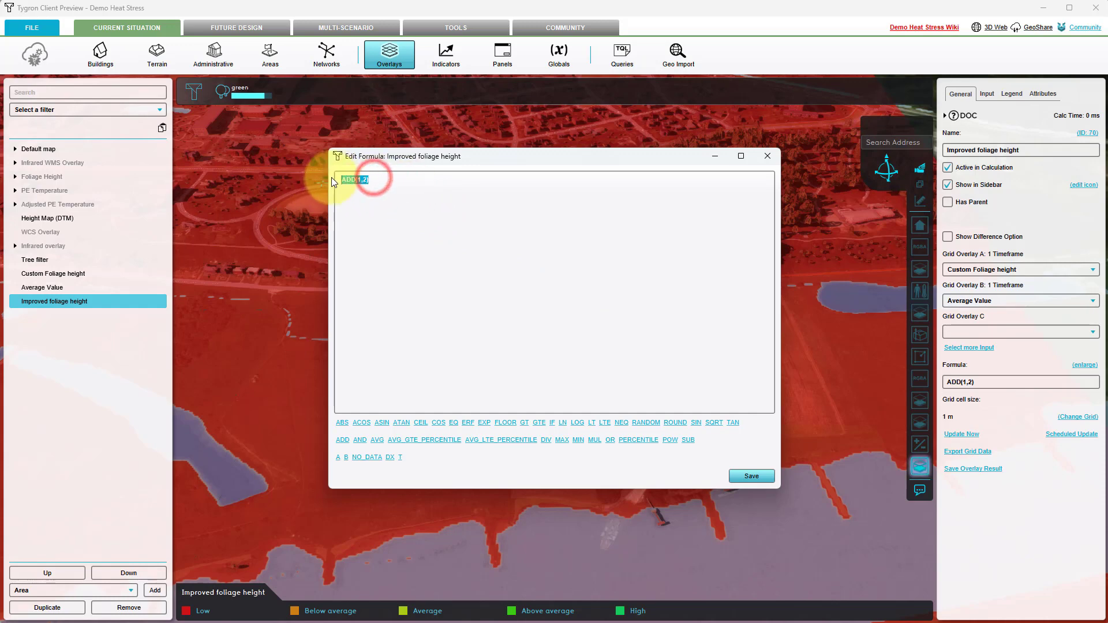
text(IF(GT (A, 0) , B , 0))
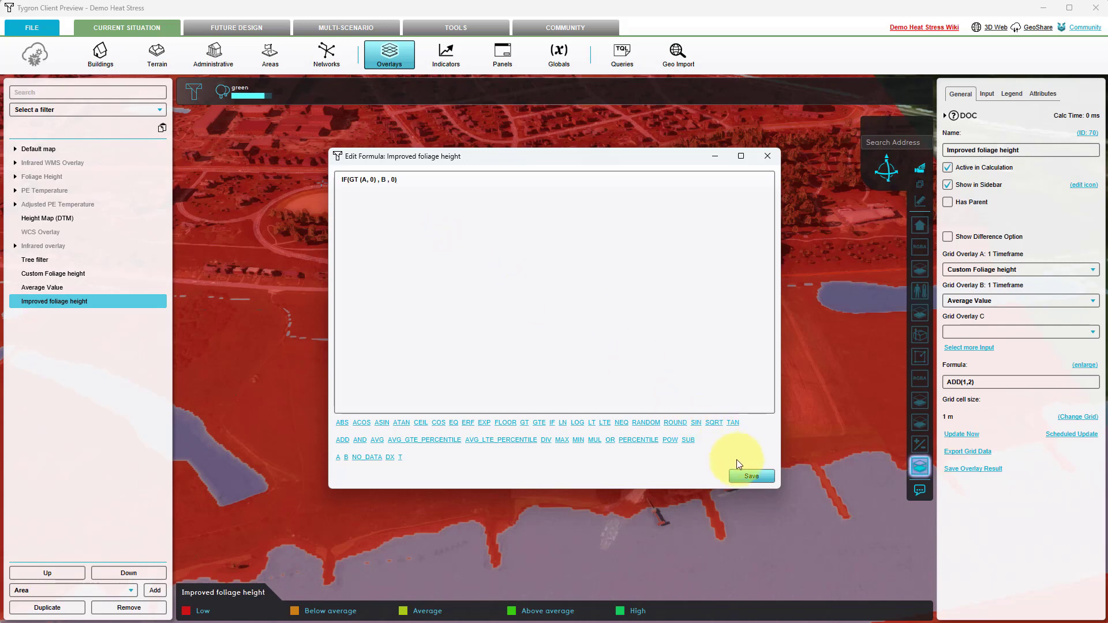
click(751, 475)
click(968, 435)
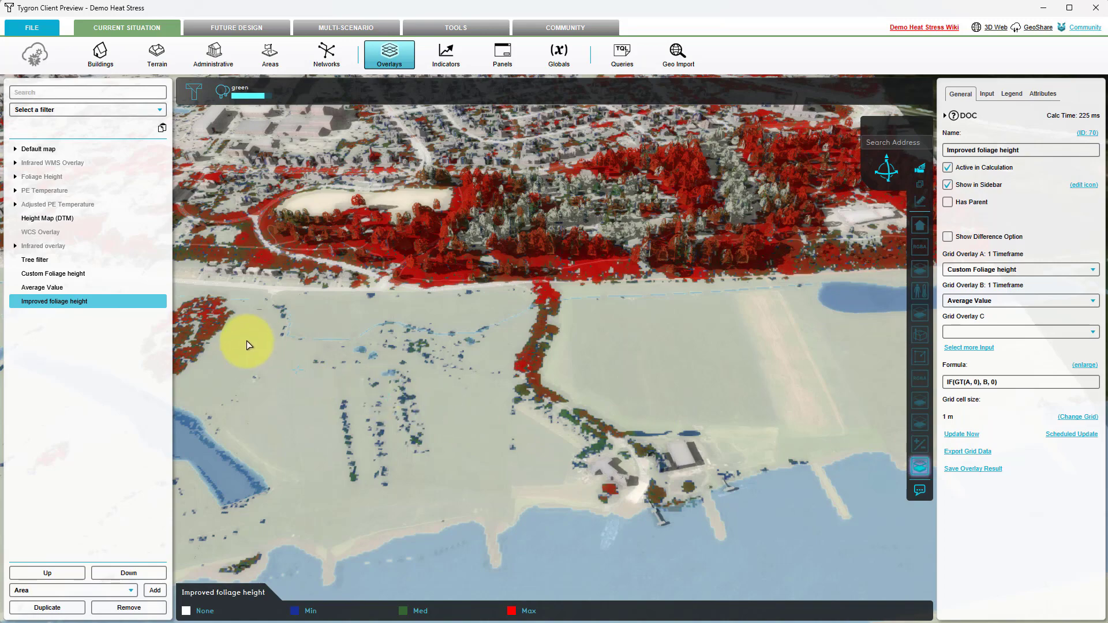
Step: Compare the Custom Foliage height and Improved foliage height overlays up close along the tree row
click(78, 274)
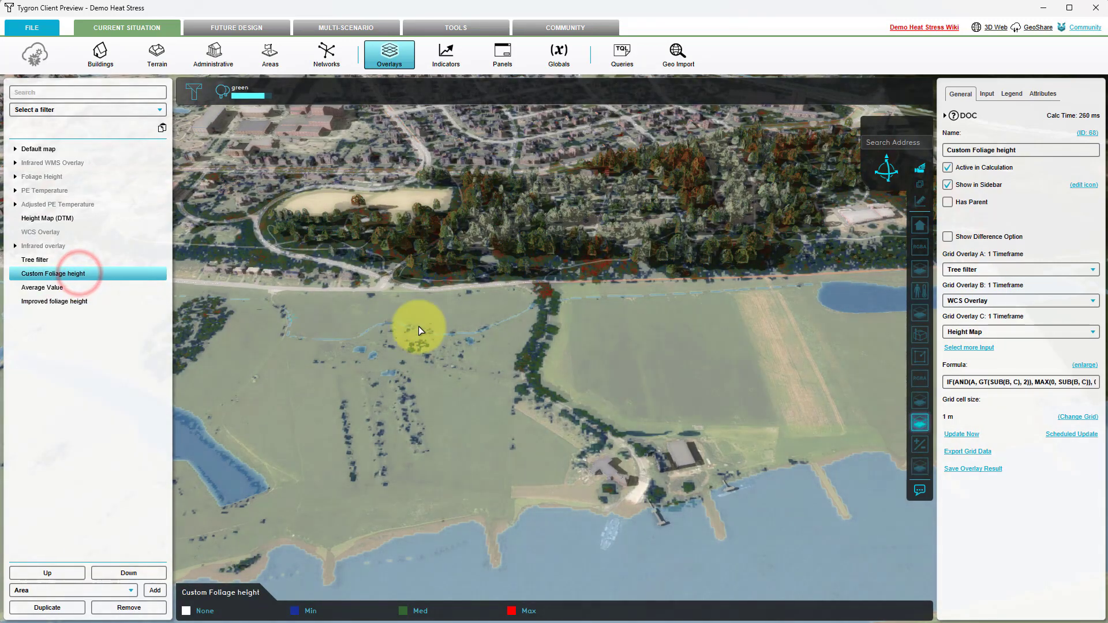
scroll(567, 379, up, 5)
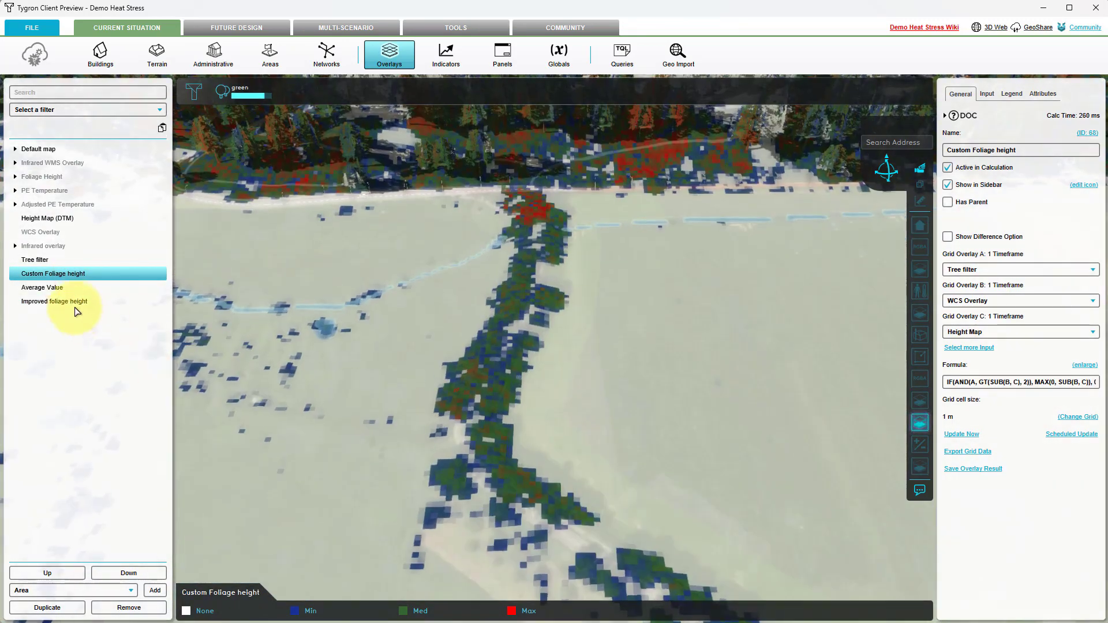
click(74, 301)
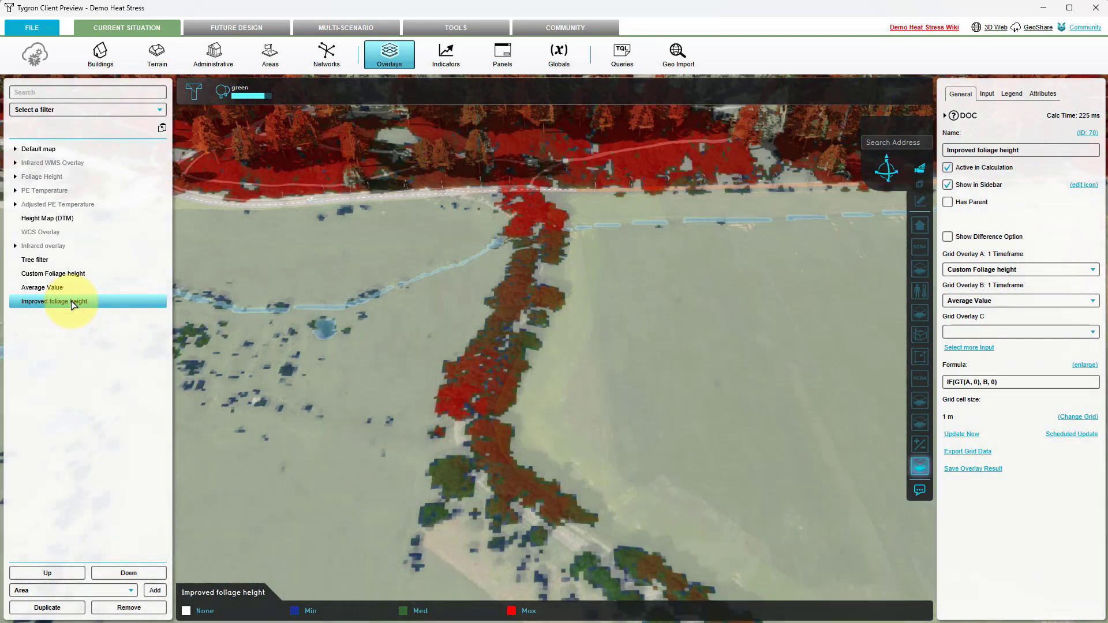
Step: Compare the Custom Foliage height overlay with Improved foliage height farther along the tree row, checking individual tree crowns
drag(280, 396, 305, 311)
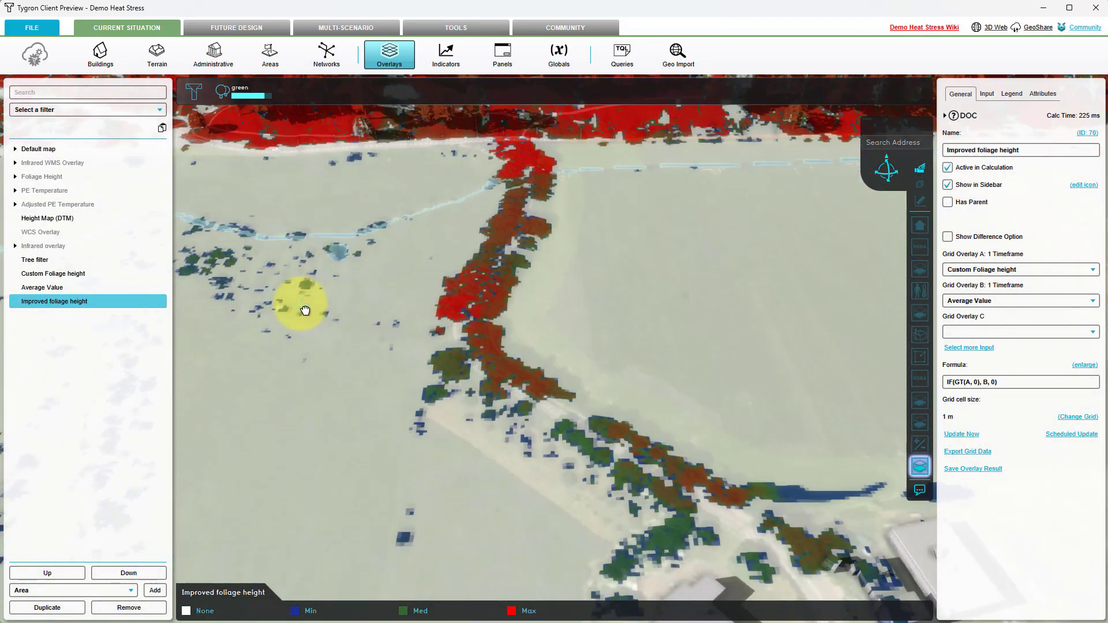
click(69, 276)
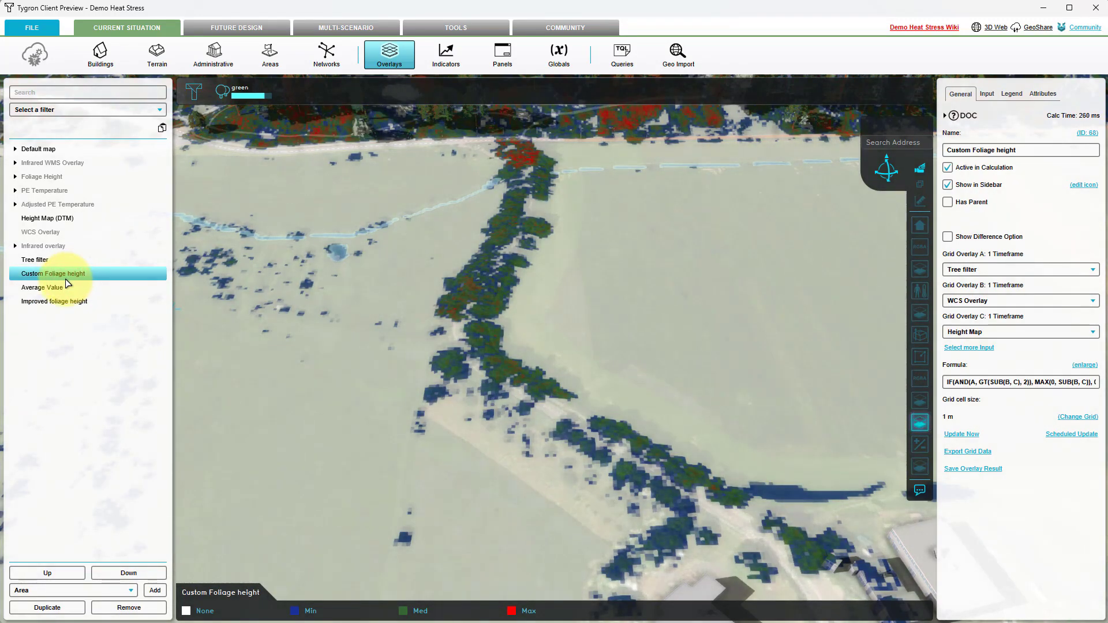
click(55, 303)
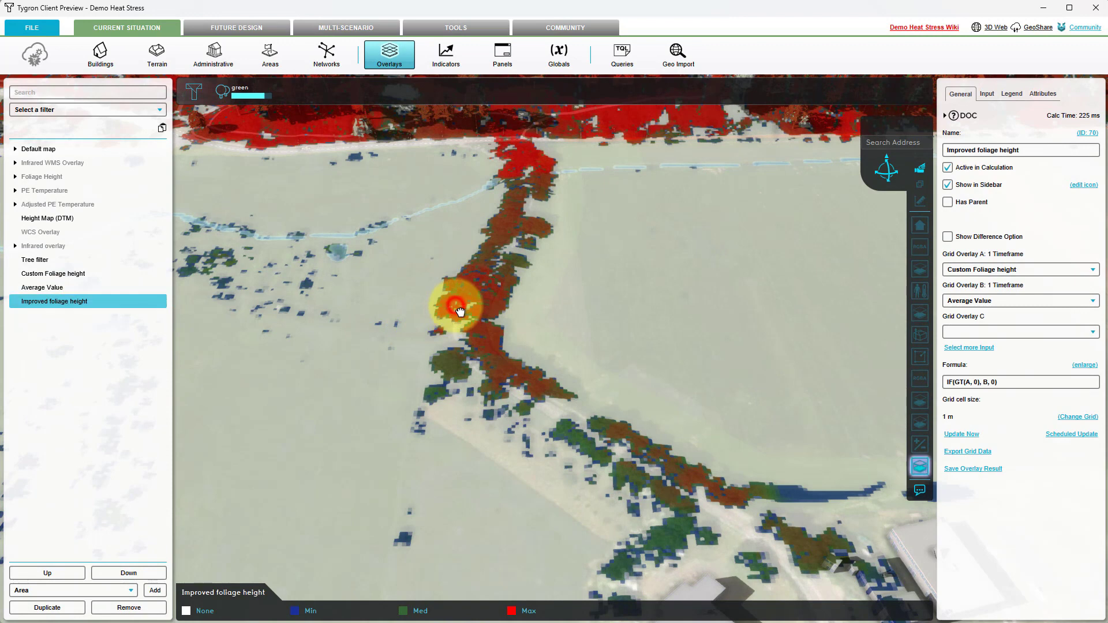
mouse_move(460, 313)
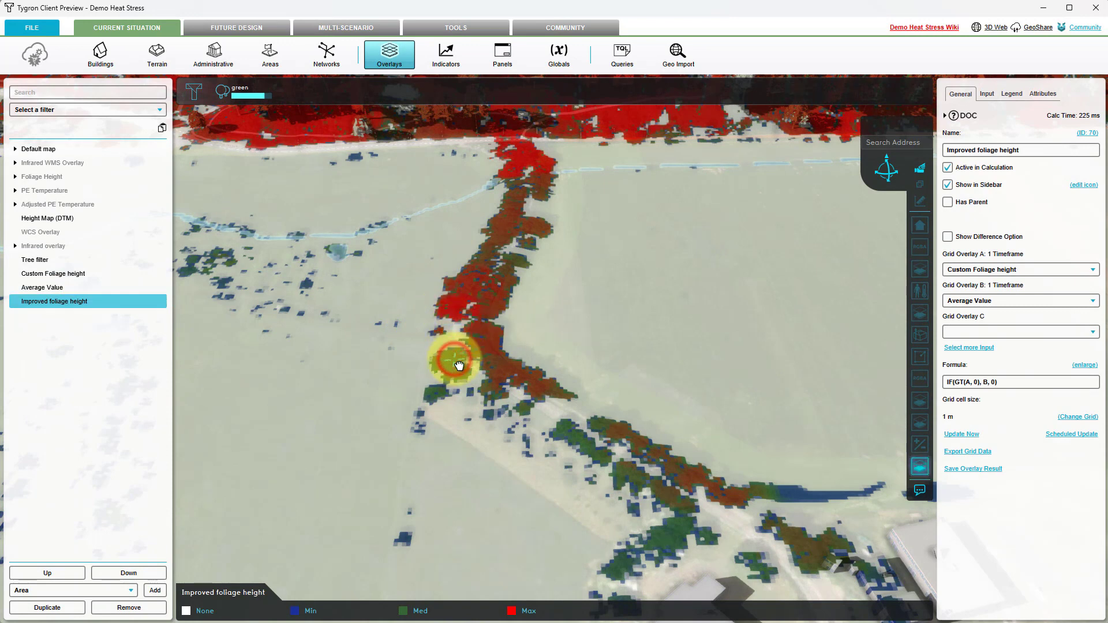
mouse_move(459, 366)
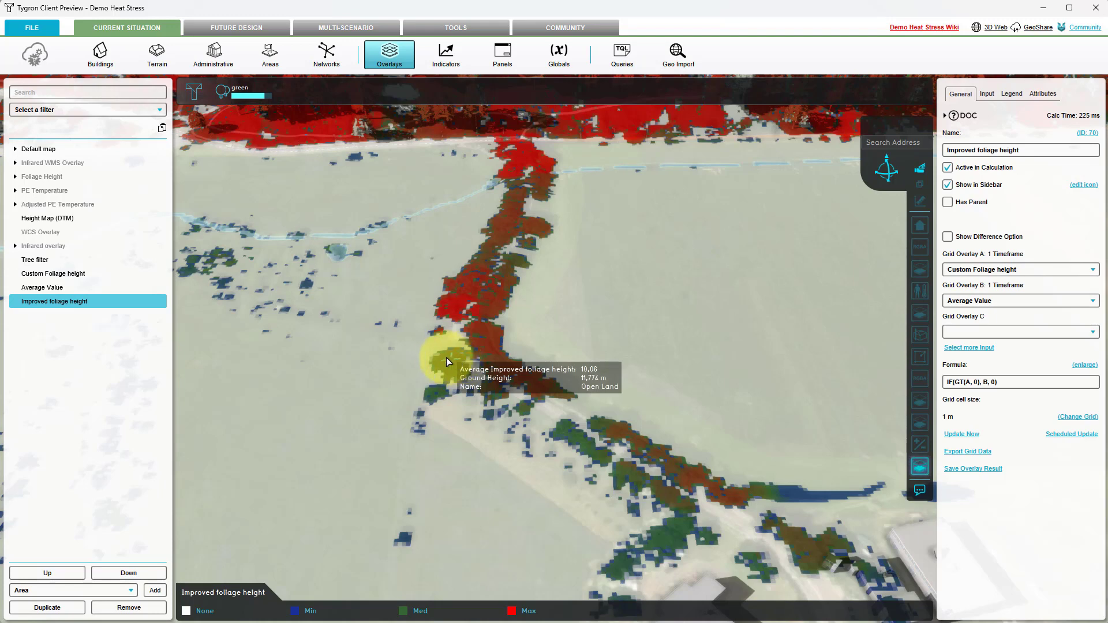
Step: Make the PE Temperature overlay active in the calculation and open its configuration wizard
click(54, 193)
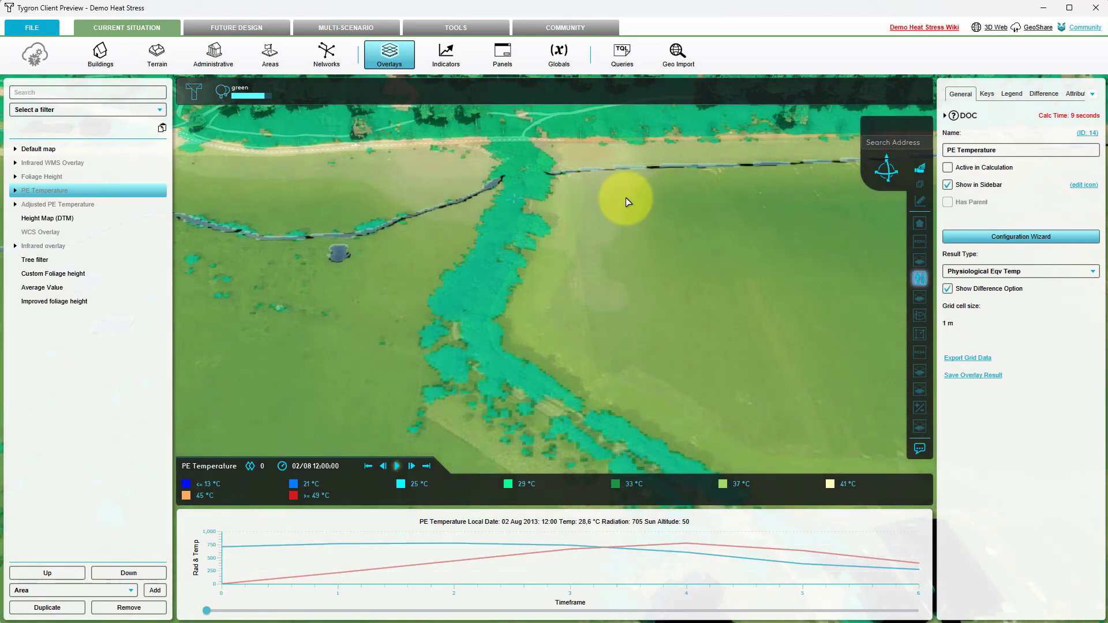
click(948, 167)
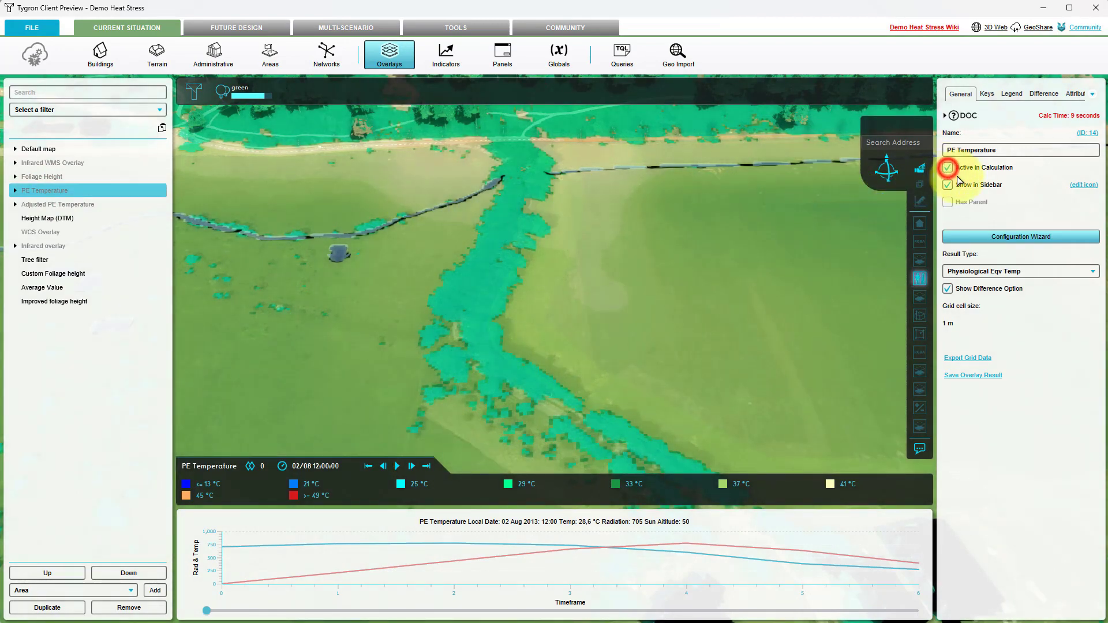
click(1008, 235)
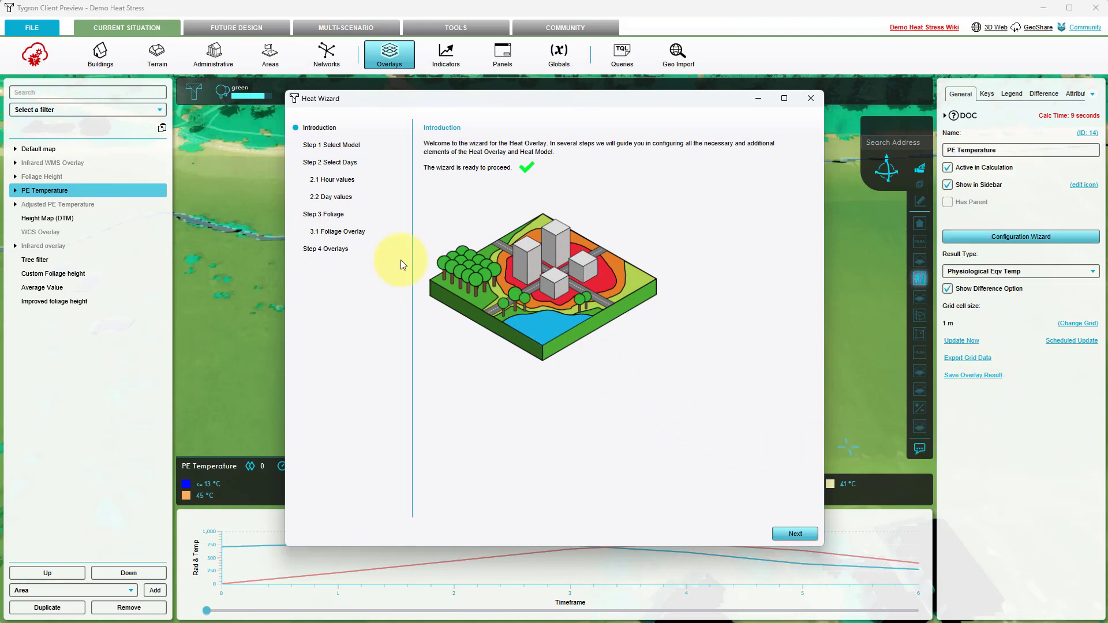
Step: Assign Improved foliage height as the heat model's foliage height overlay, close the wizard and recalculate PE Temperature
click(358, 231)
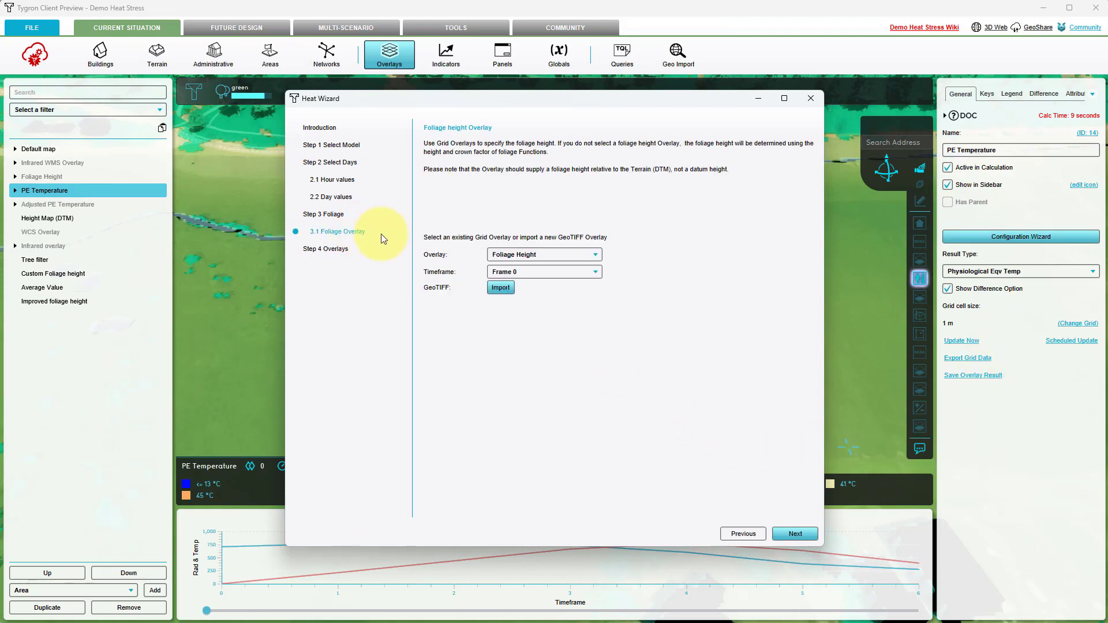
click(523, 256)
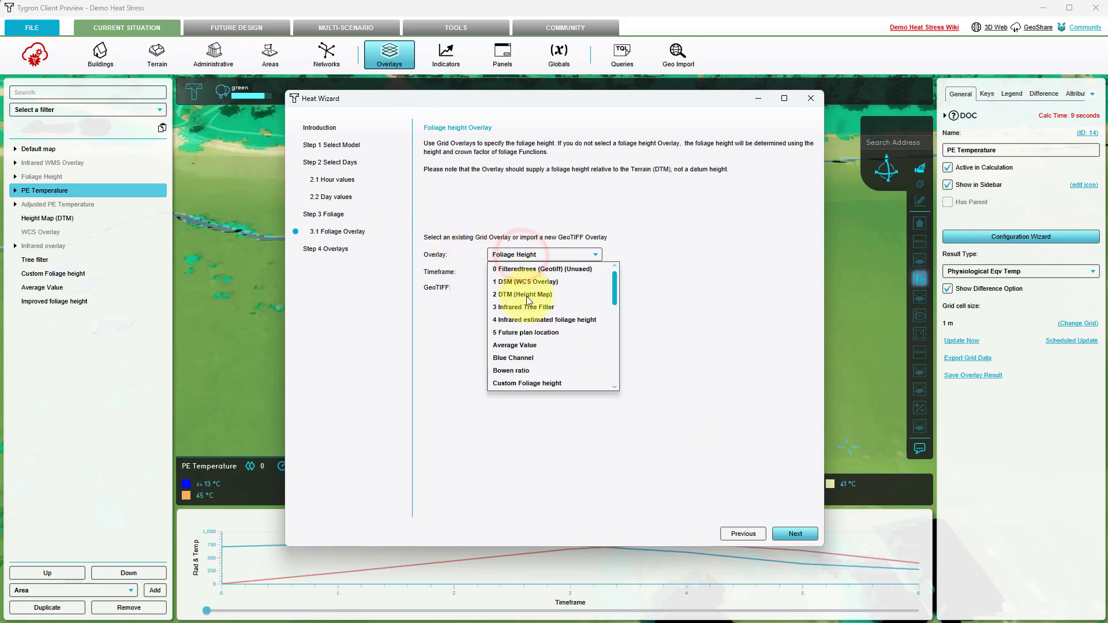
scroll(528, 324, down, 2)
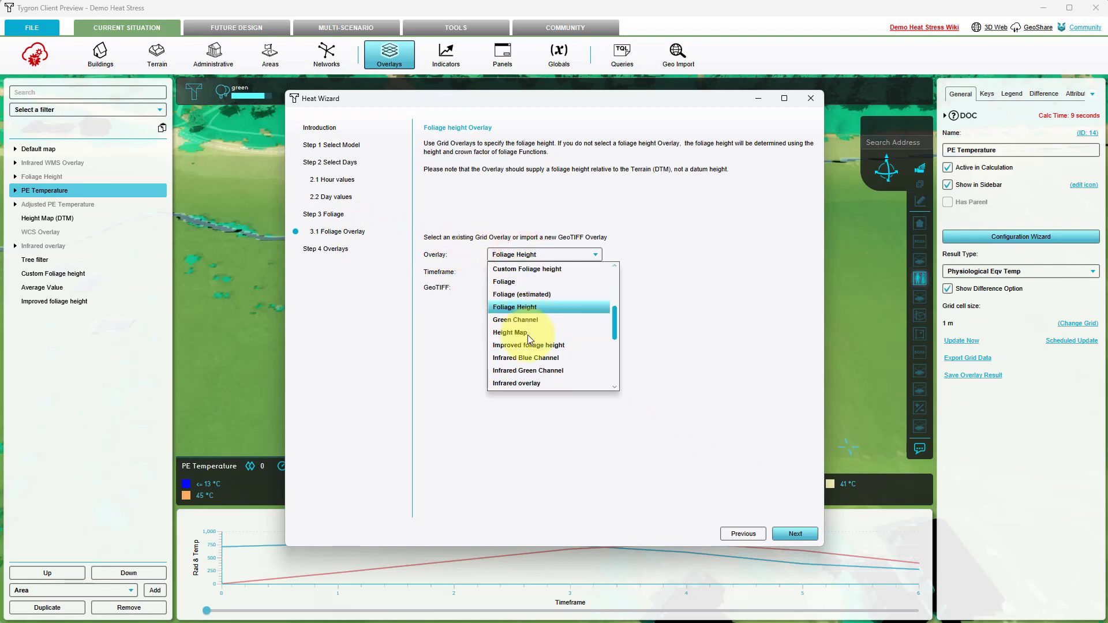
click(528, 345)
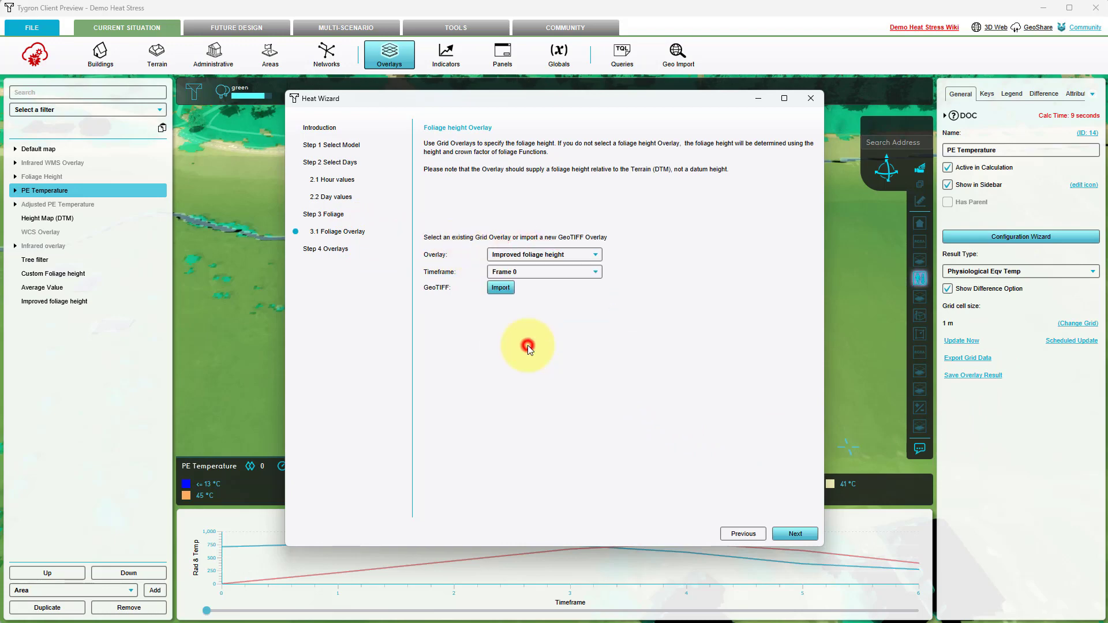
click(789, 534)
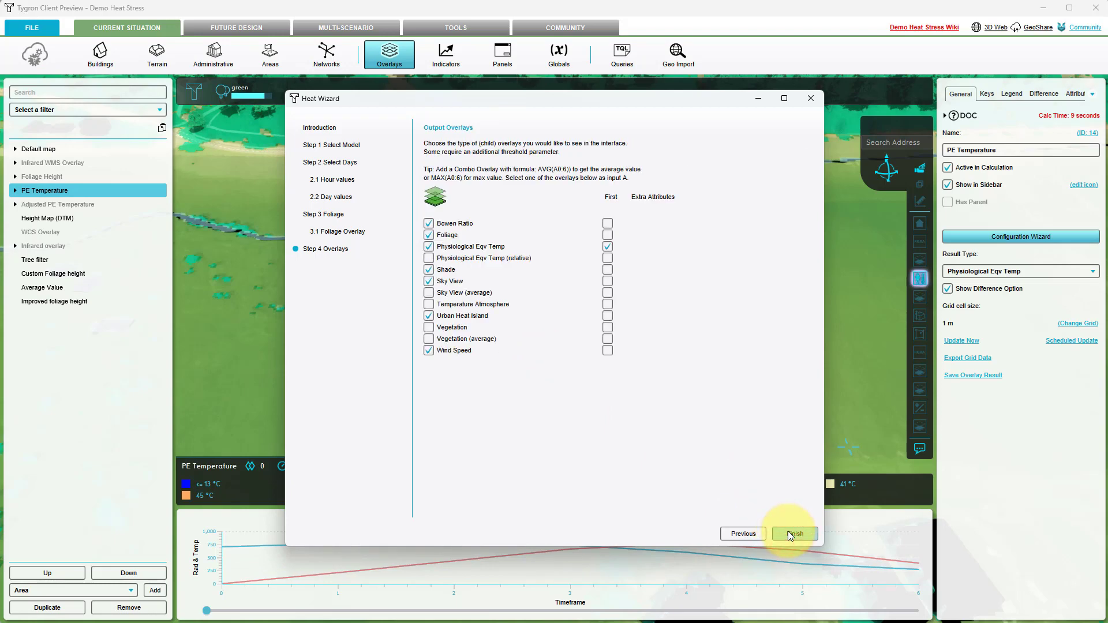
click(812, 100)
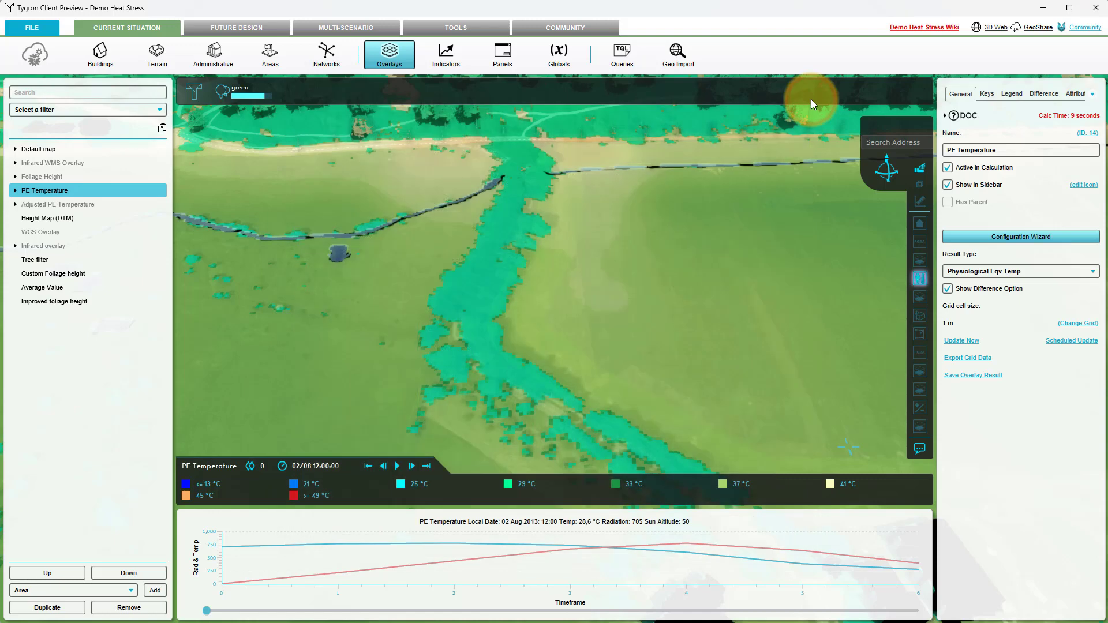
click(962, 341)
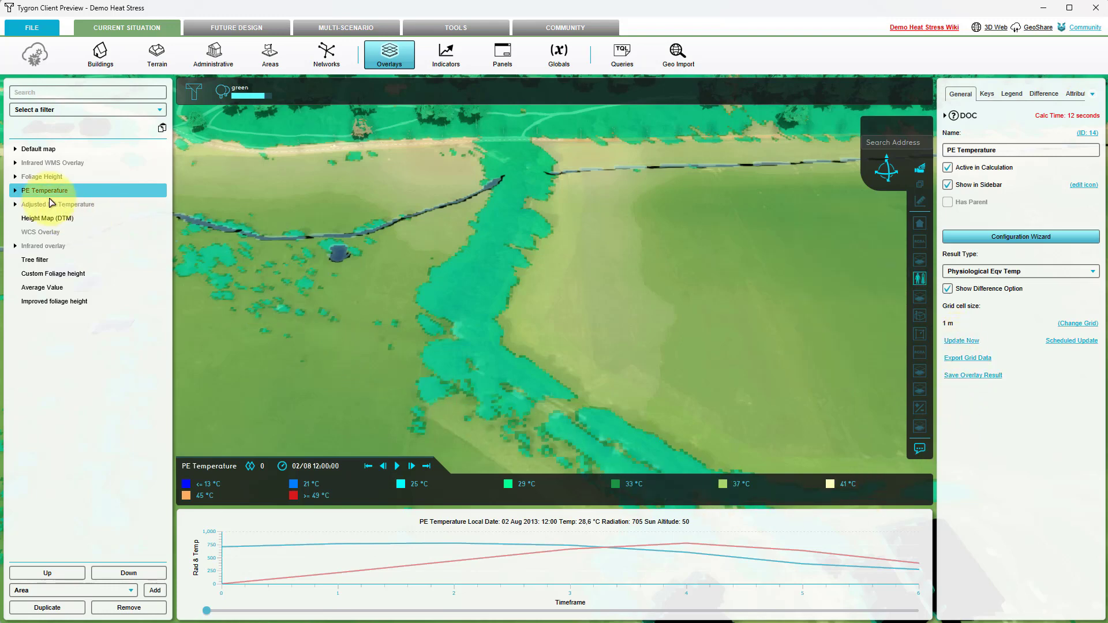
Step: Compare the Foliage result under PE Temperature with the Improved foliage height overlay along the tree row
click(17, 192)
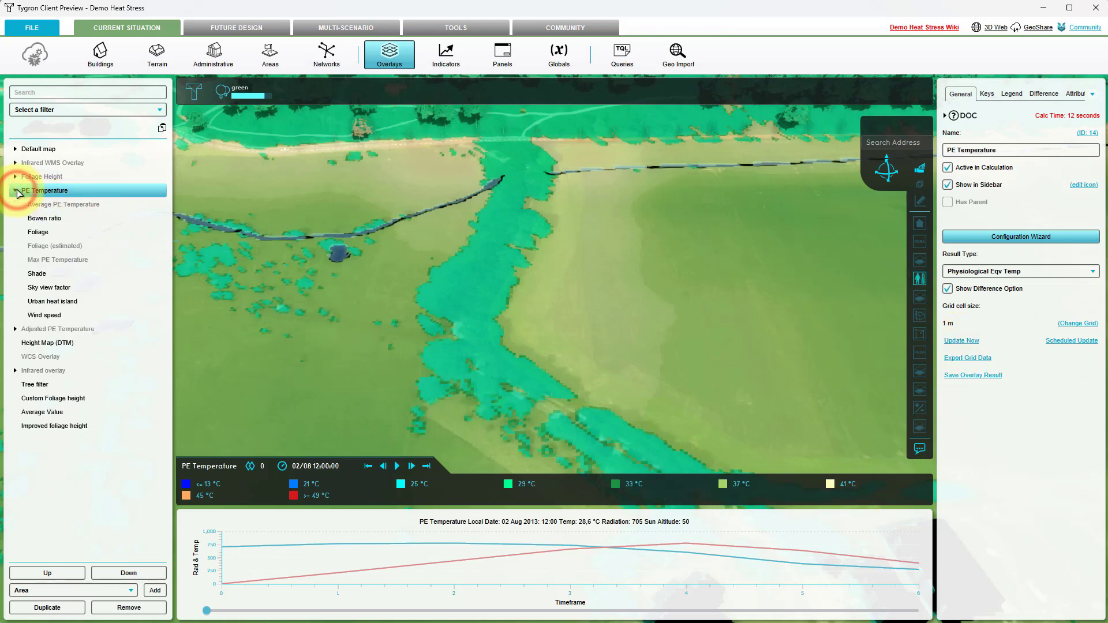
click(37, 232)
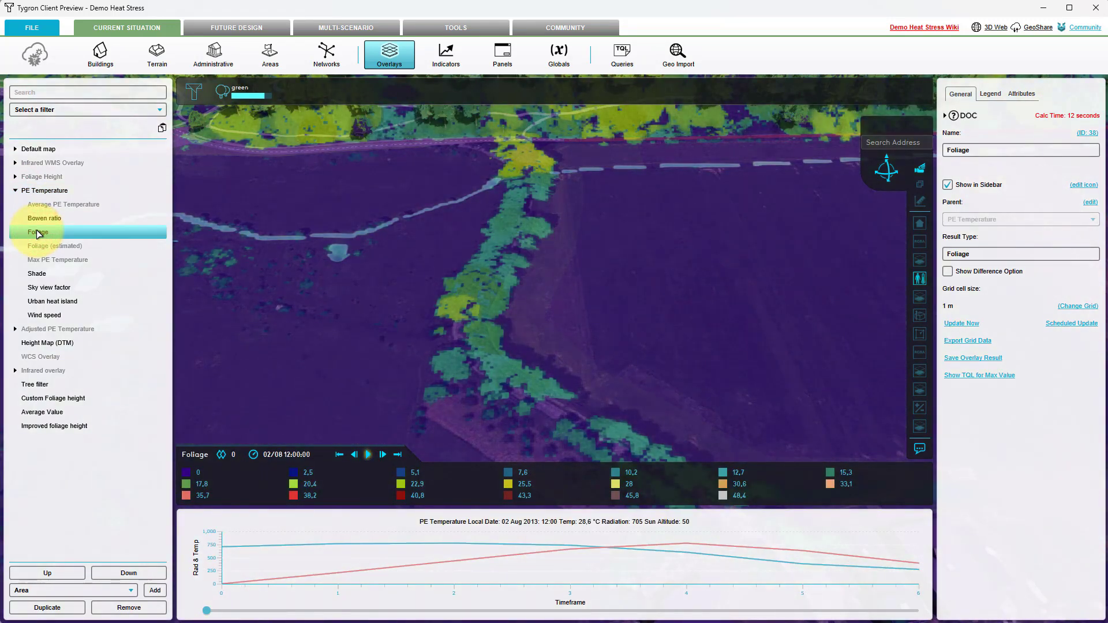
drag(392, 343, 399, 341)
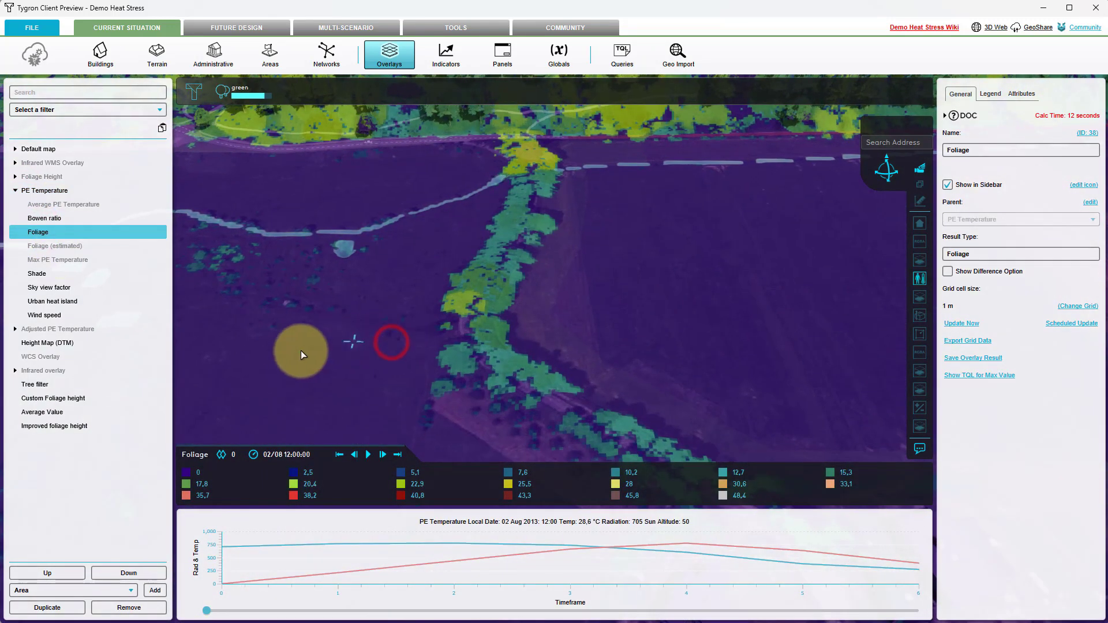
click(70, 427)
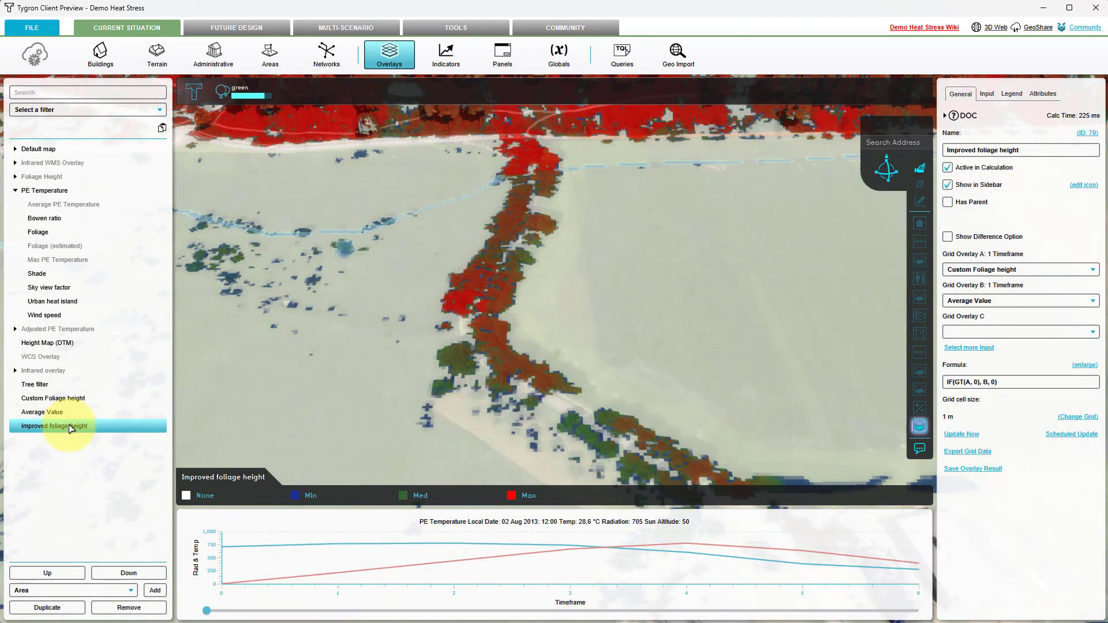
click(42, 234)
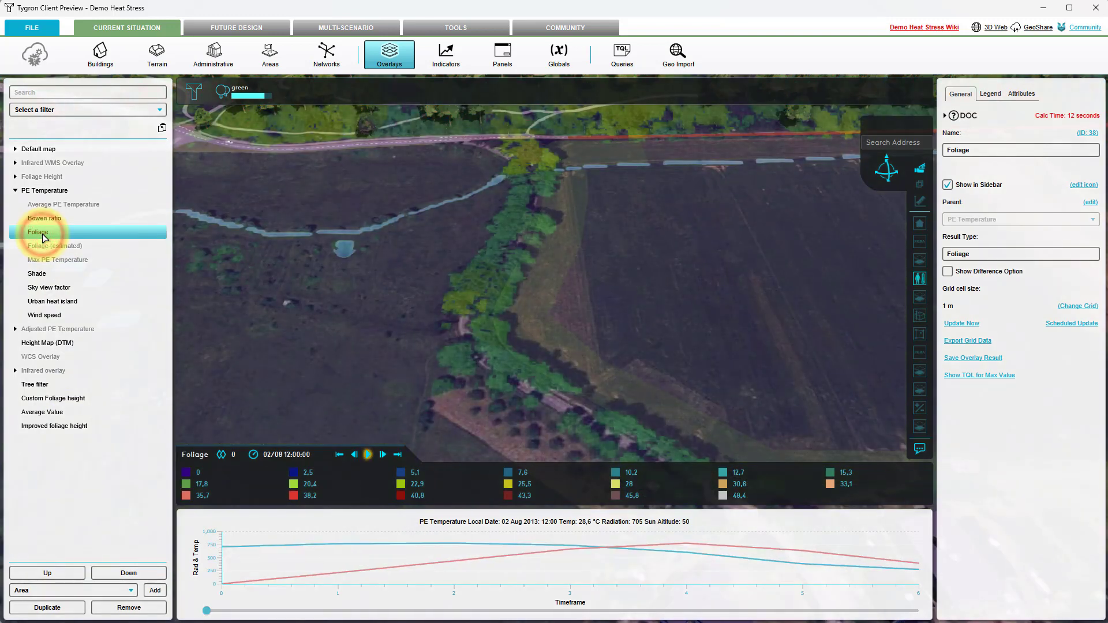
Step: Display the Shade result of PE Temperature and play through its timeframes
click(37, 275)
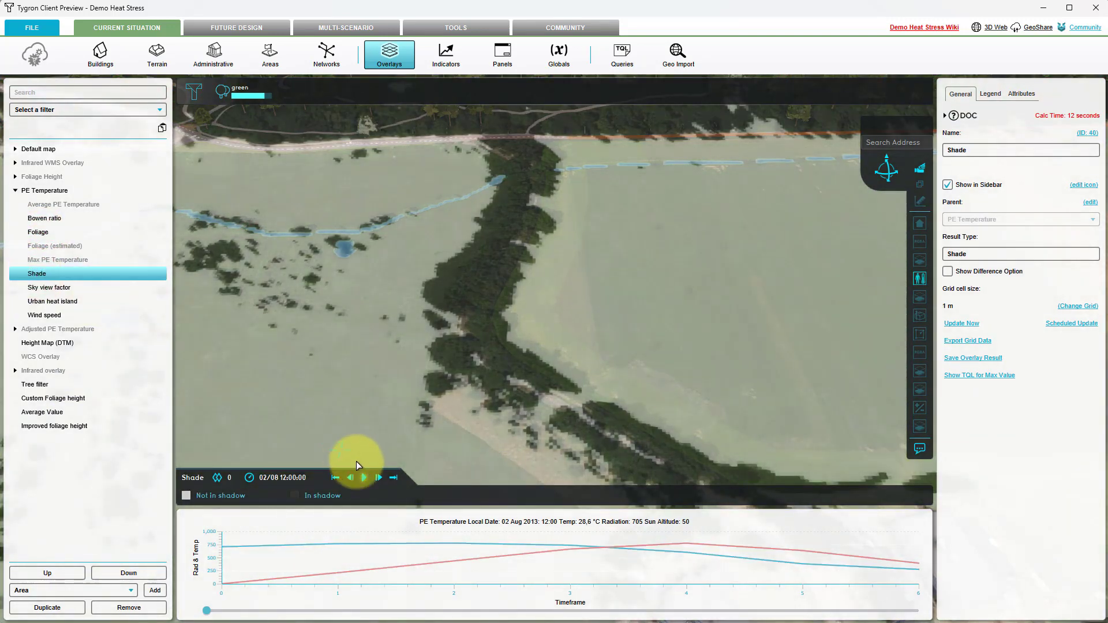
click(365, 477)
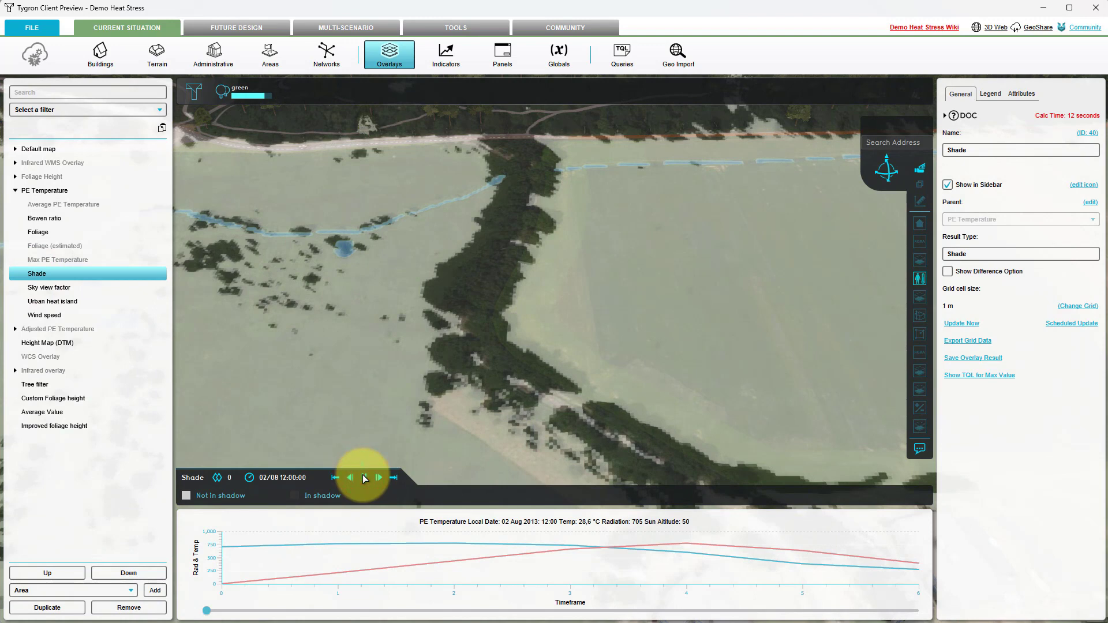